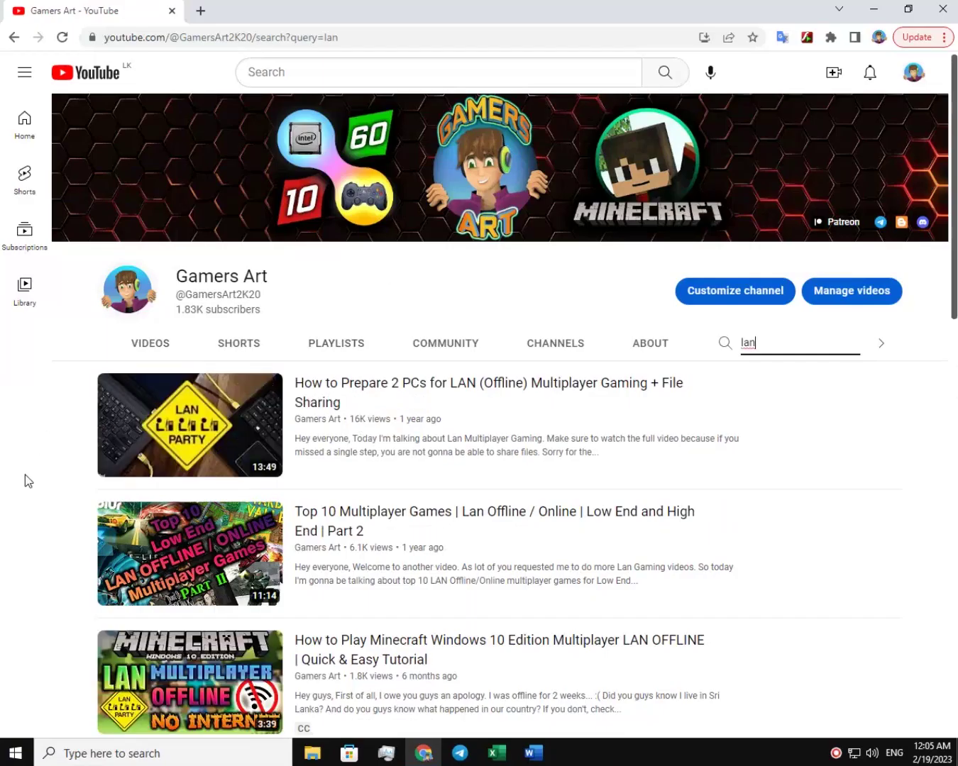
Step: Select the Hotspot.rar archive on the desktop
{"action": "left_click_drag", "start_coordinate": [22, 303], "coordinate": [26, 303]}
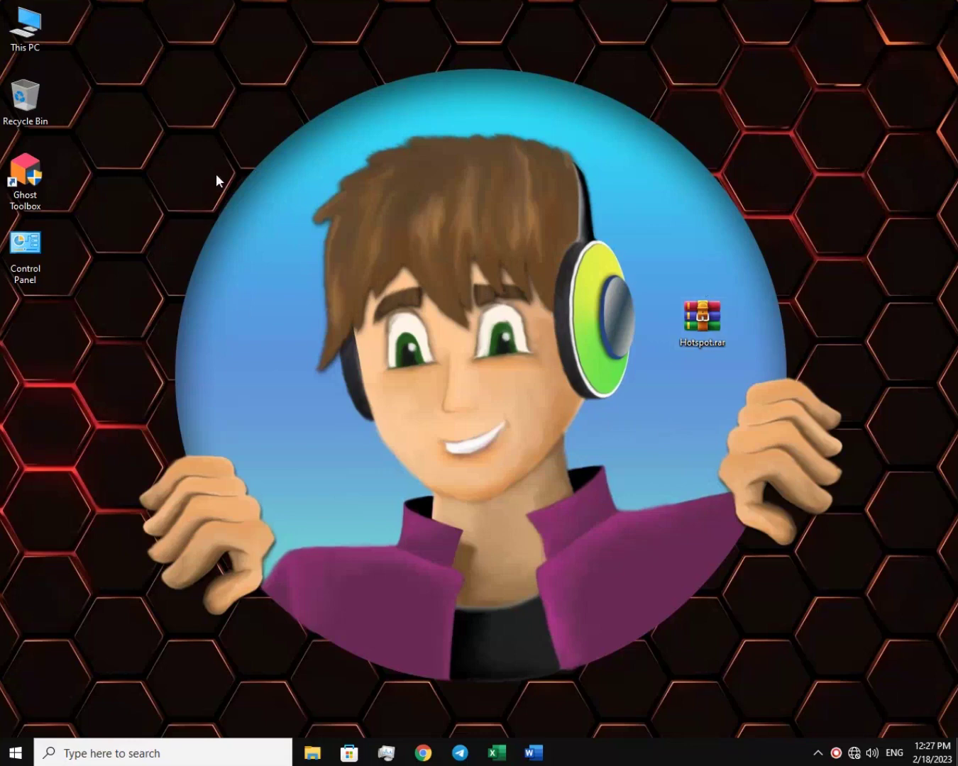
{"action": "left_click_drag", "start_coordinate": [867, 189], "coordinate": [690, 387]}
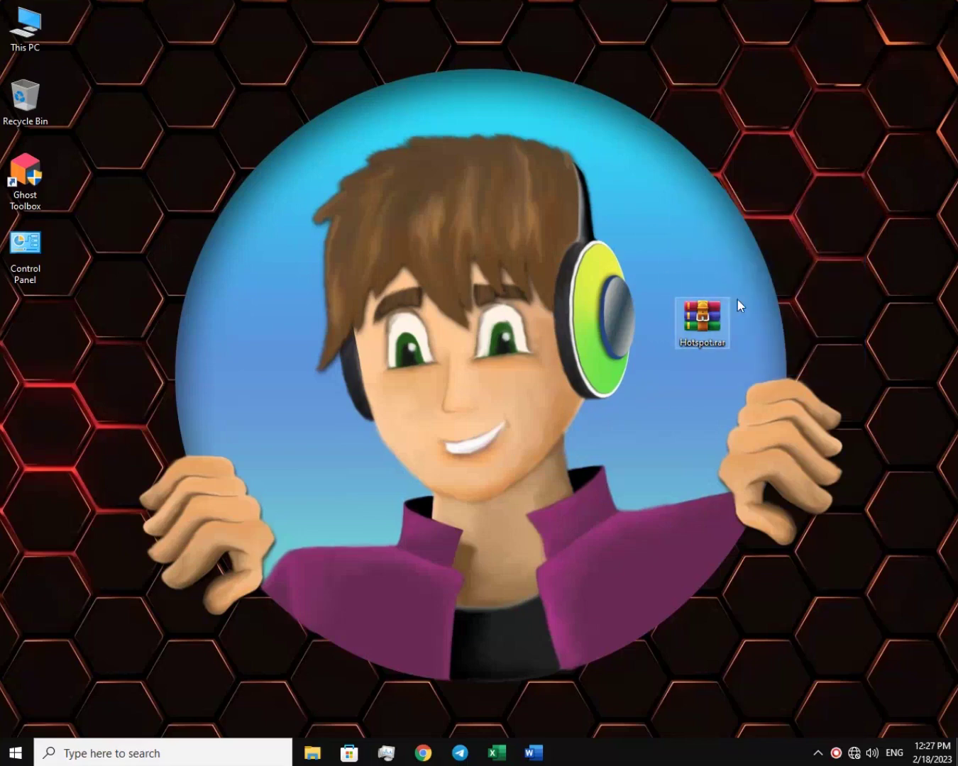
{"action": "left_click_drag", "start_coordinate": [701, 328], "coordinate": [653, 259]}
{"action": "left_click_drag", "start_coordinate": [682, 326], "coordinate": [684, 324]}
{"action": "left_click", "coordinate": [816, 389]}
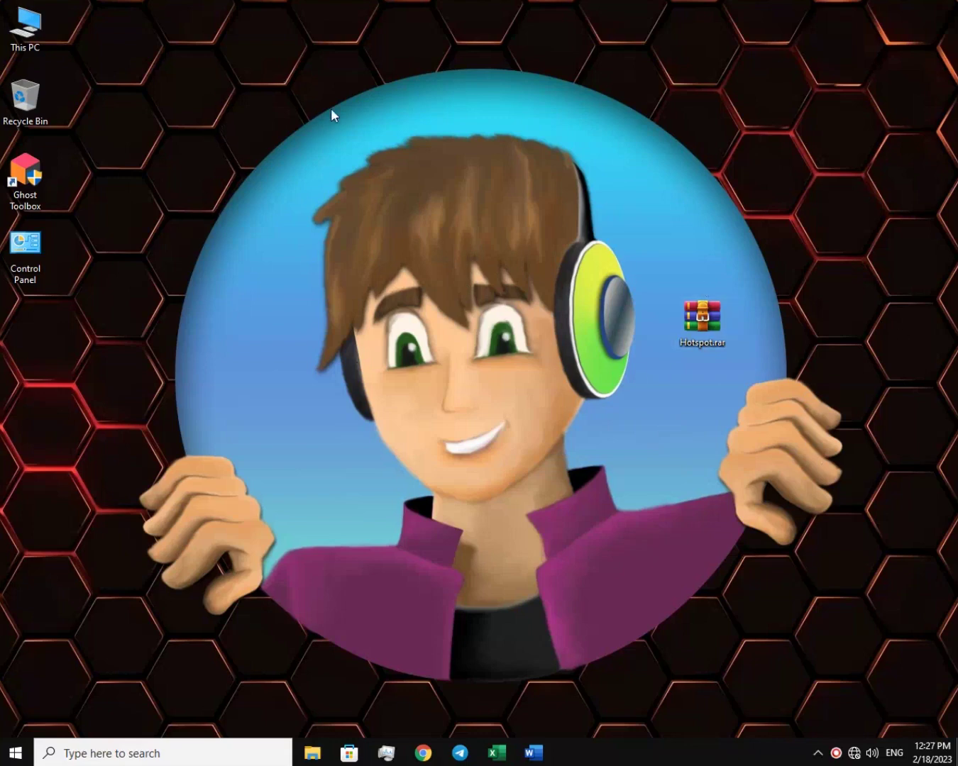
{"action": "left_click_drag", "start_coordinate": [887, 213], "coordinate": [706, 374]}
{"action": "mouse_move", "coordinate": [706, 324]}
{"action": "left_mouse_down"}
{"action": "mouse_move", "coordinate": [657, 241]}
{"action": "mouse_move", "coordinate": [694, 319]}
{"action": "left_mouse_up"}
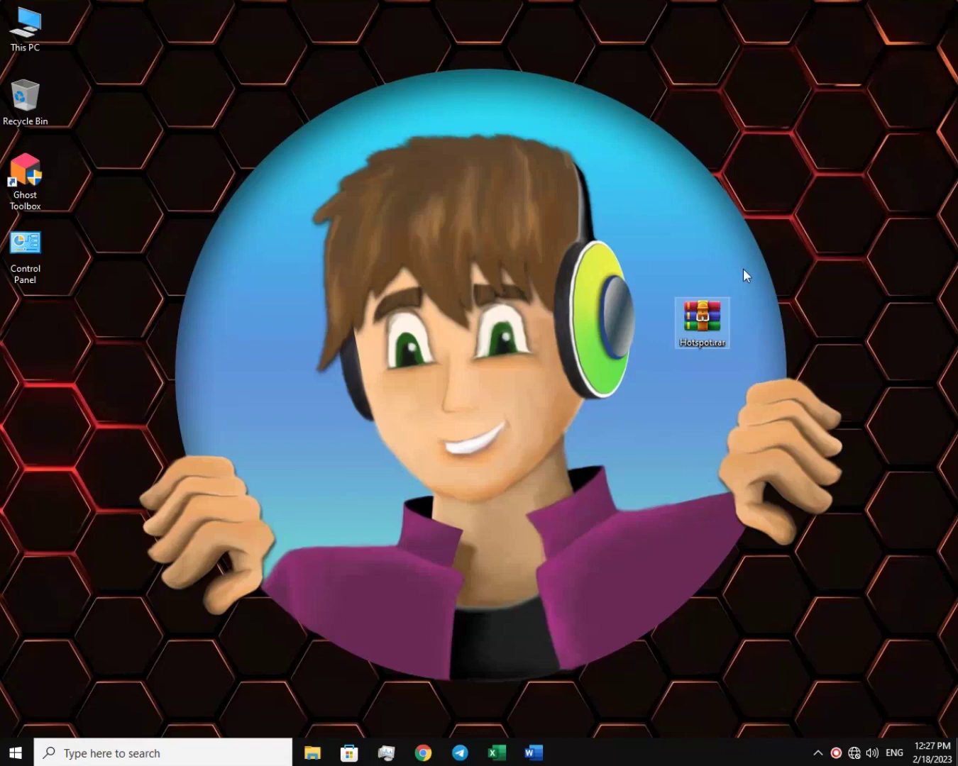
{"action": "left_click_drag", "start_coordinate": [779, 241], "coordinate": [557, 369]}
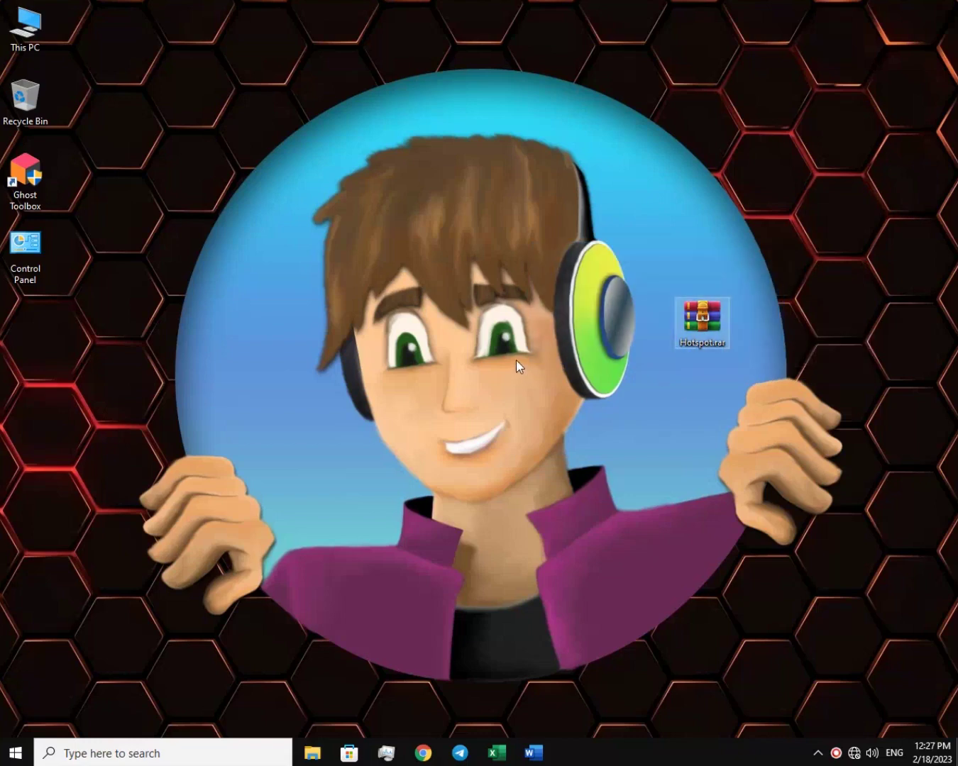
Step: Extract Hotspot.rar here and place Start.bat and Stop.bat beside the archive
{"action": "right_click", "coordinate": [700, 324]}
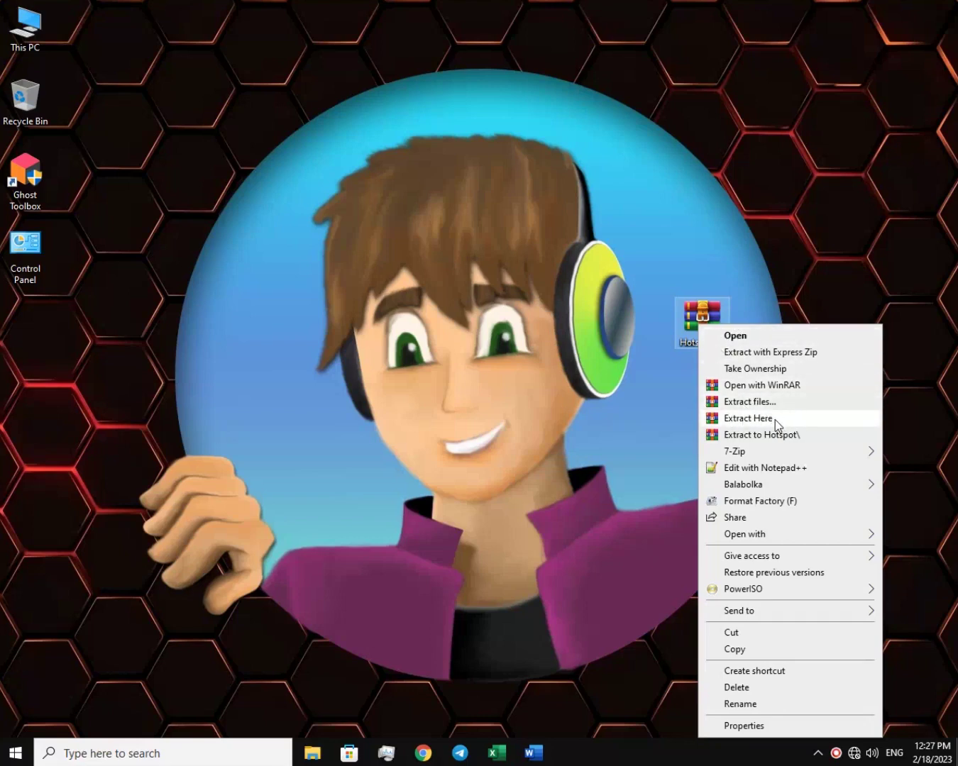
{"action": "left_click", "coordinate": [775, 420]}
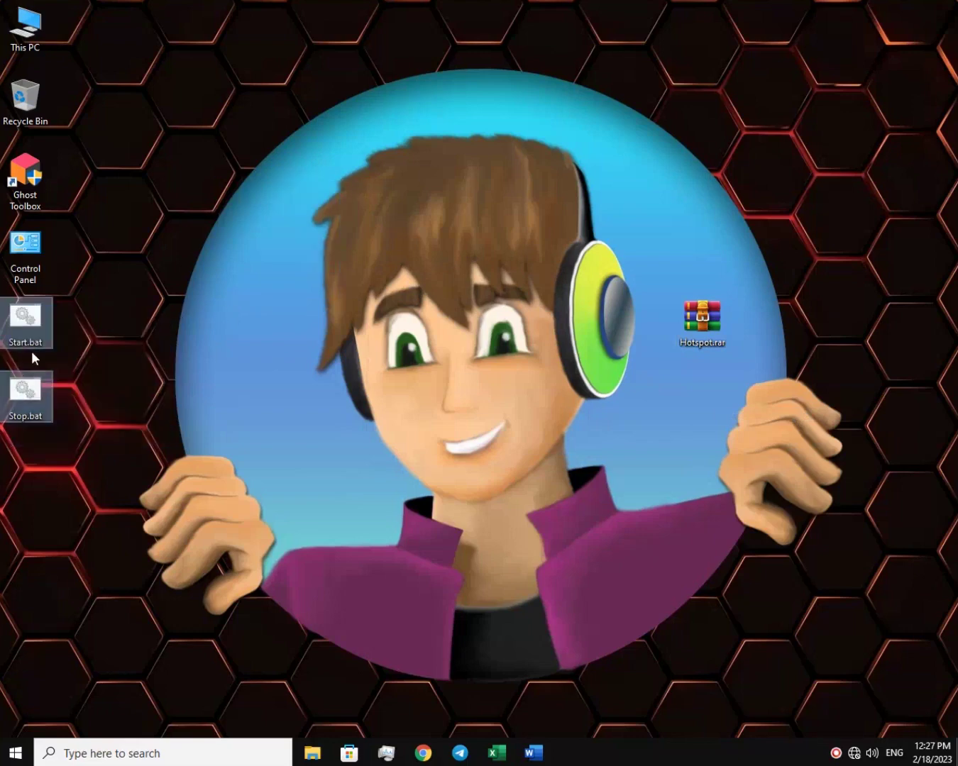
{"action": "left_click_drag", "start_coordinate": [32, 350], "coordinate": [568, 217]}
{"action": "left_click_drag", "start_coordinate": [569, 107], "coordinate": [579, 119]}
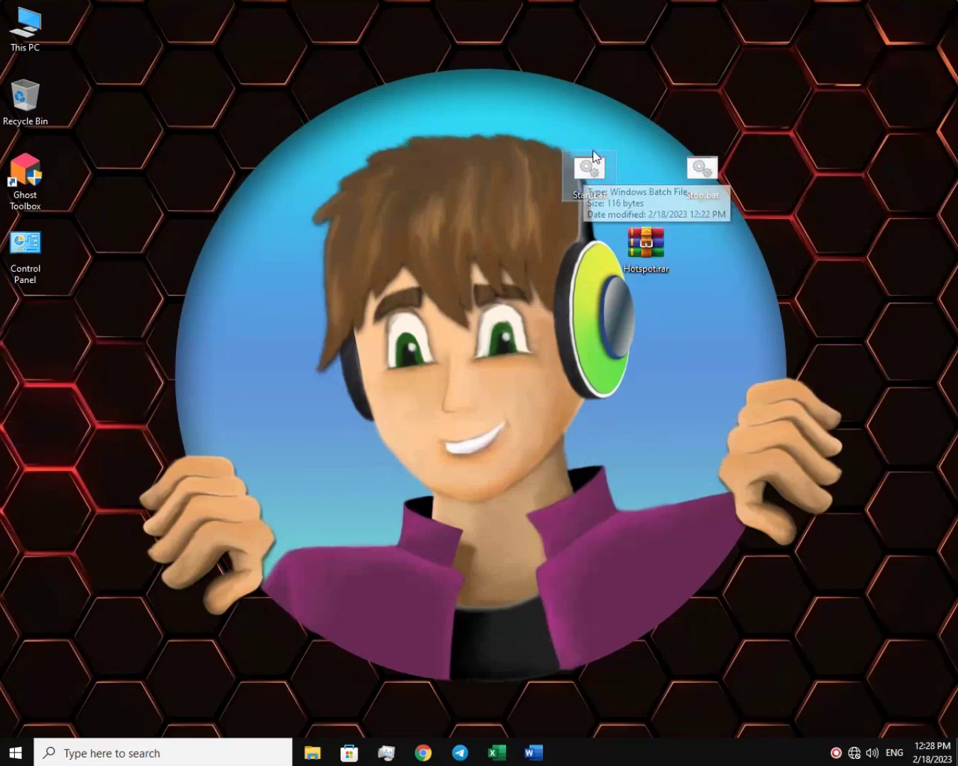
{"action": "left_click_drag", "start_coordinate": [804, 119], "coordinate": [719, 186]}
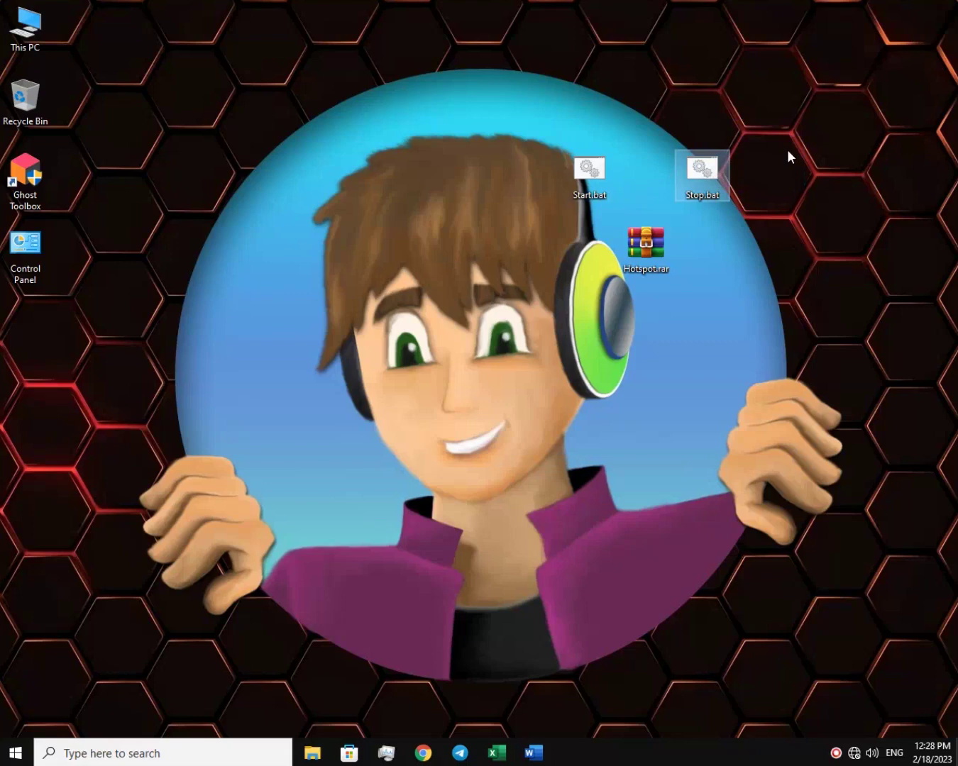
{"action": "left_click_drag", "start_coordinate": [780, 200], "coordinate": [831, 318]}
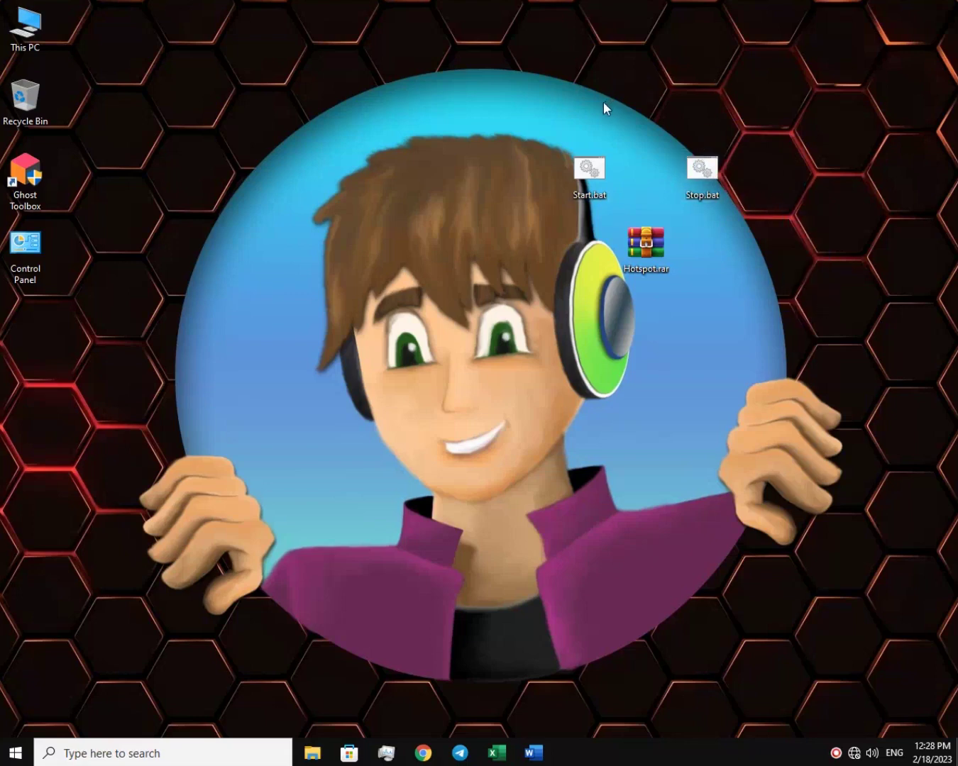
Step: Open Start.bat in Notepad and look over its netsh command lines
{"action": "right_click", "coordinate": [609, 179]}
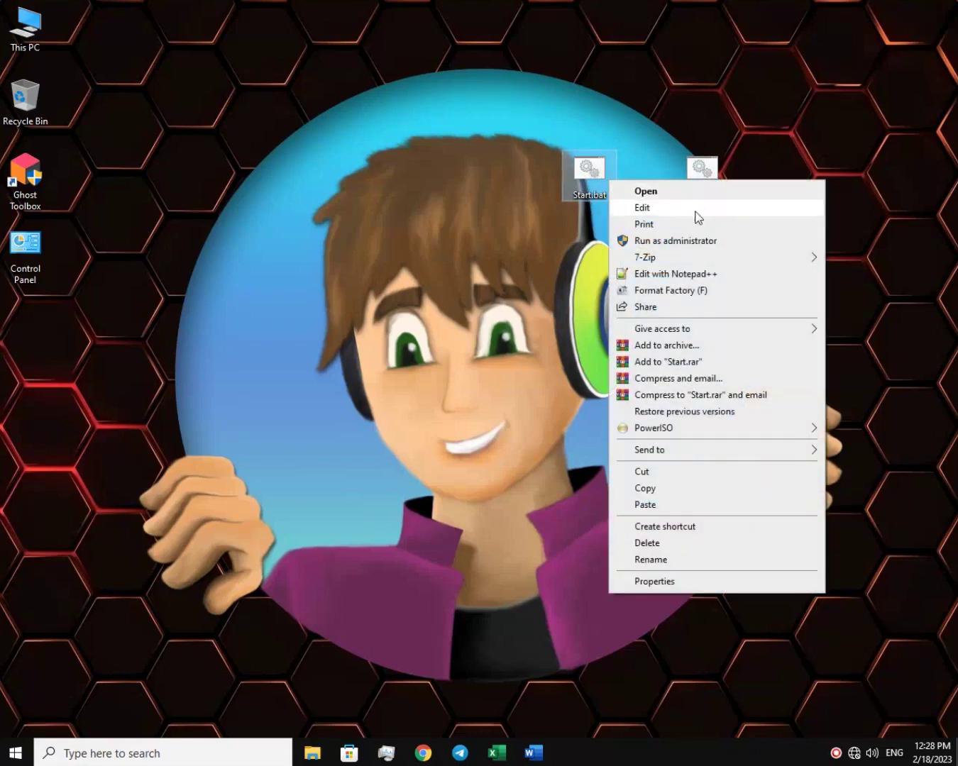
{"action": "left_click", "coordinate": [656, 211]}
{"action": "double_click", "coordinate": [646, 410]}
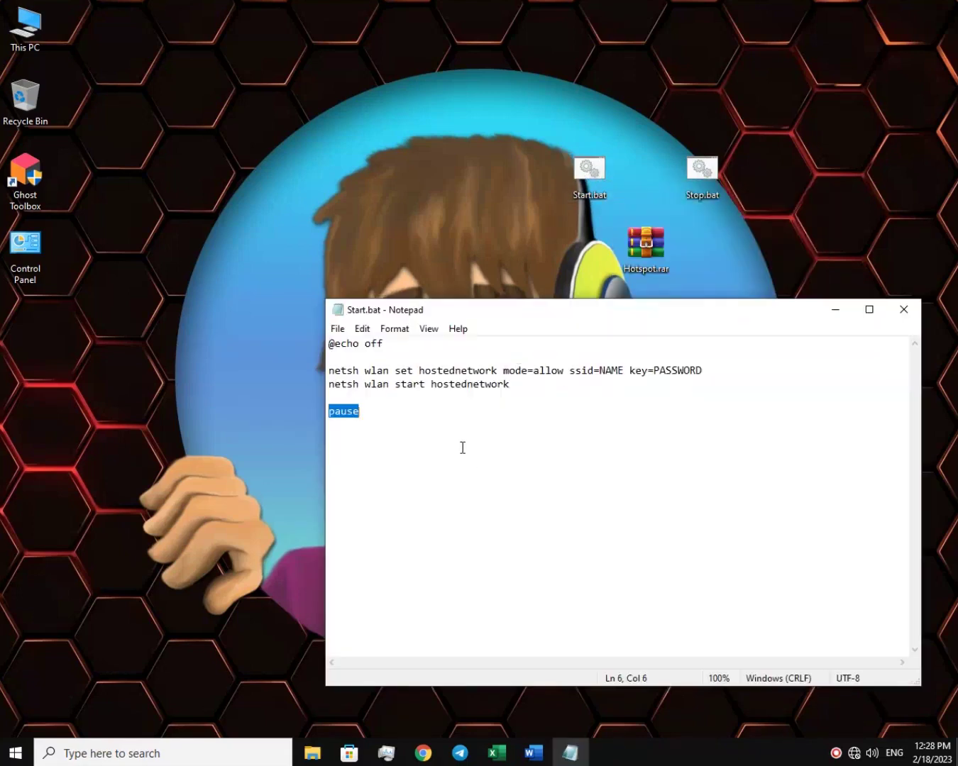
{"action": "left_click_drag", "start_coordinate": [408, 384], "coordinate": [383, 384]}
{"action": "double_click", "coordinate": [374, 348]}
{"action": "left_click", "coordinate": [509, 385]}
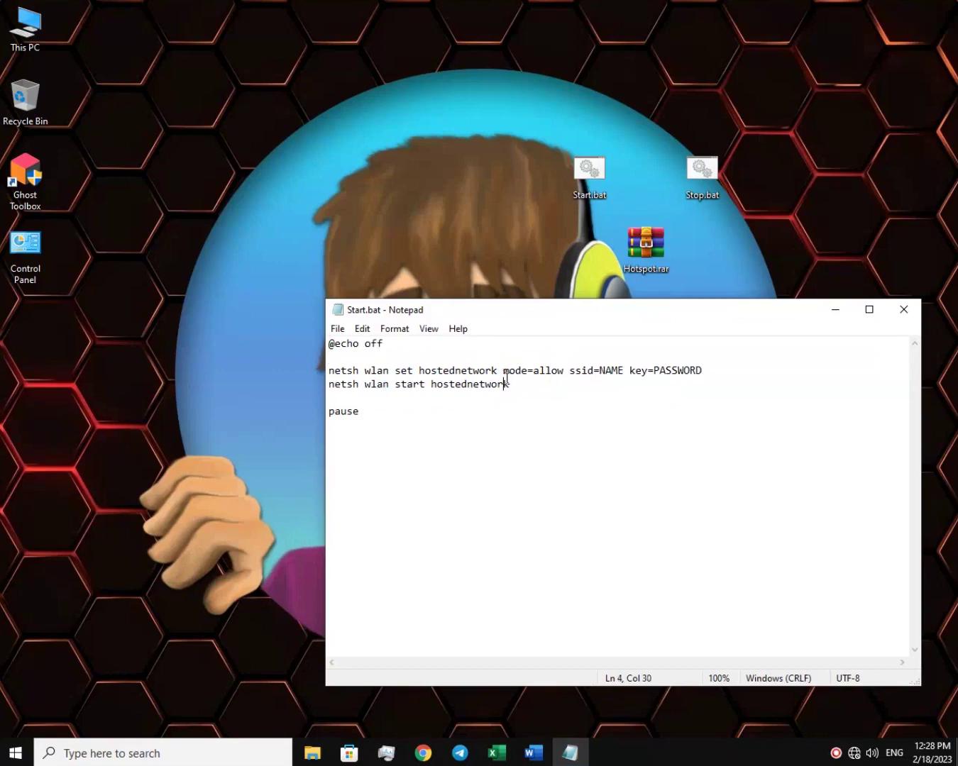
{"action": "left_click", "coordinate": [627, 399]}
{"action": "left_click_drag", "start_coordinate": [576, 415], "coordinate": [383, 371]}
{"action": "left_click", "coordinate": [430, 400]}
Step: Replace the NAME placeholder with Hotspot and the PASSWORD placeholder with a new key
{"action": "left_click_drag", "start_coordinate": [599, 370], "coordinate": [609, 375]}
{"action": "left_click_drag", "start_coordinate": [380, 326], "coordinate": [466, 310]}
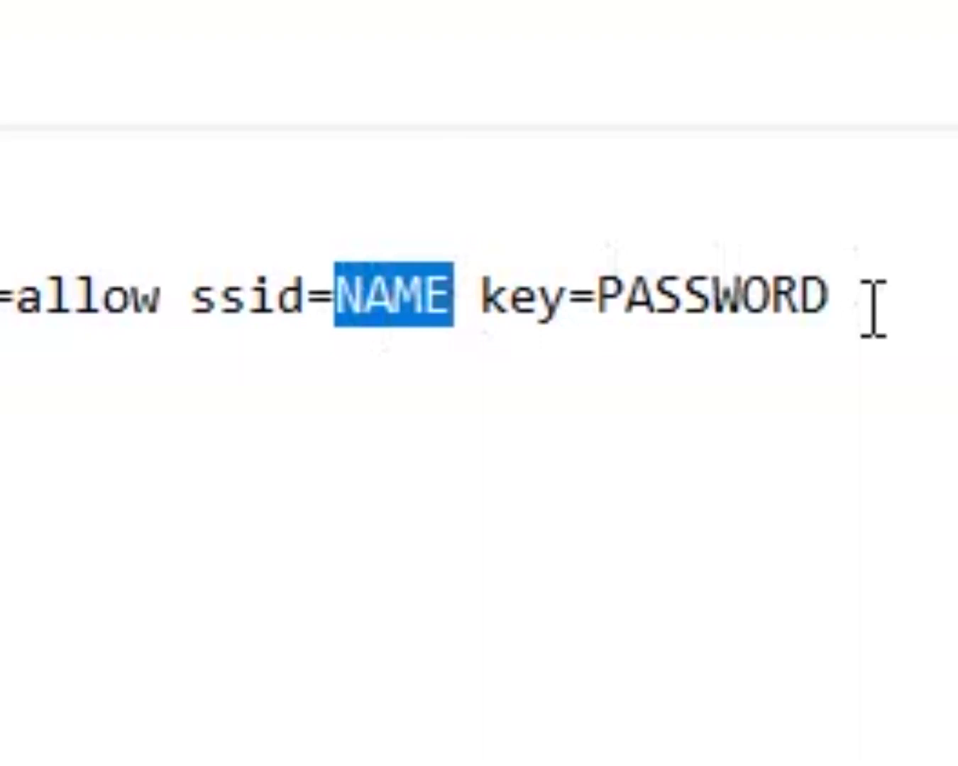
{"action": "left_click_drag", "start_coordinate": [871, 310], "coordinate": [560, 268]}
{"action": "left_click", "coordinate": [538, 291]}
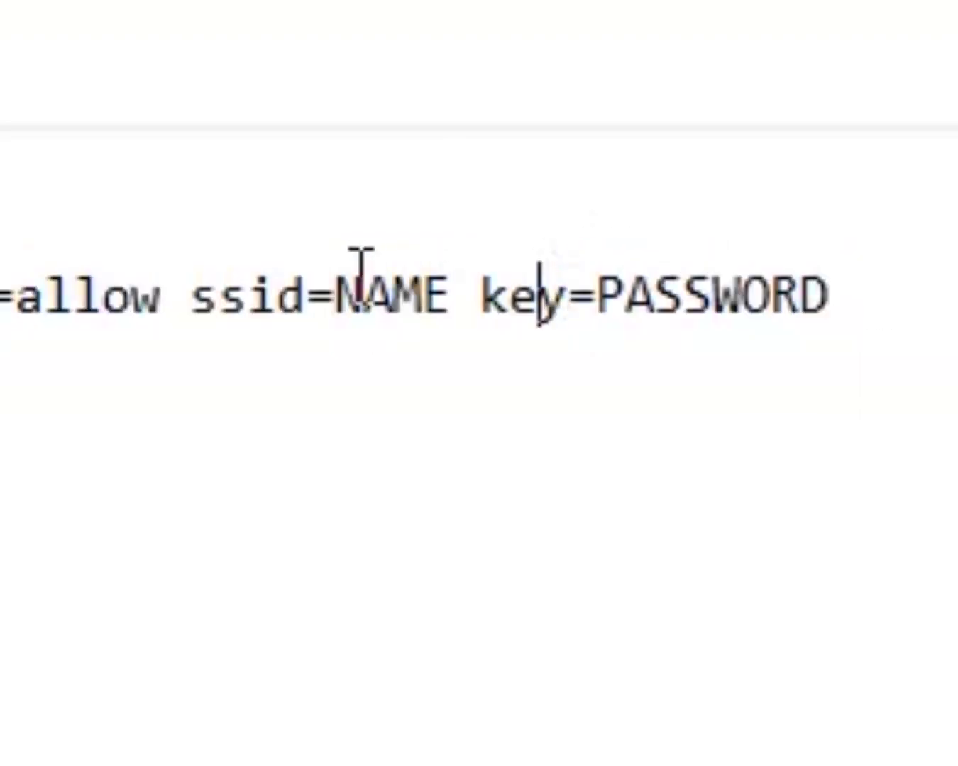
{"action": "left_click", "coordinate": [363, 287]}
{"action": "left_click_drag", "start_coordinate": [452, 291], "coordinate": [353, 259]}
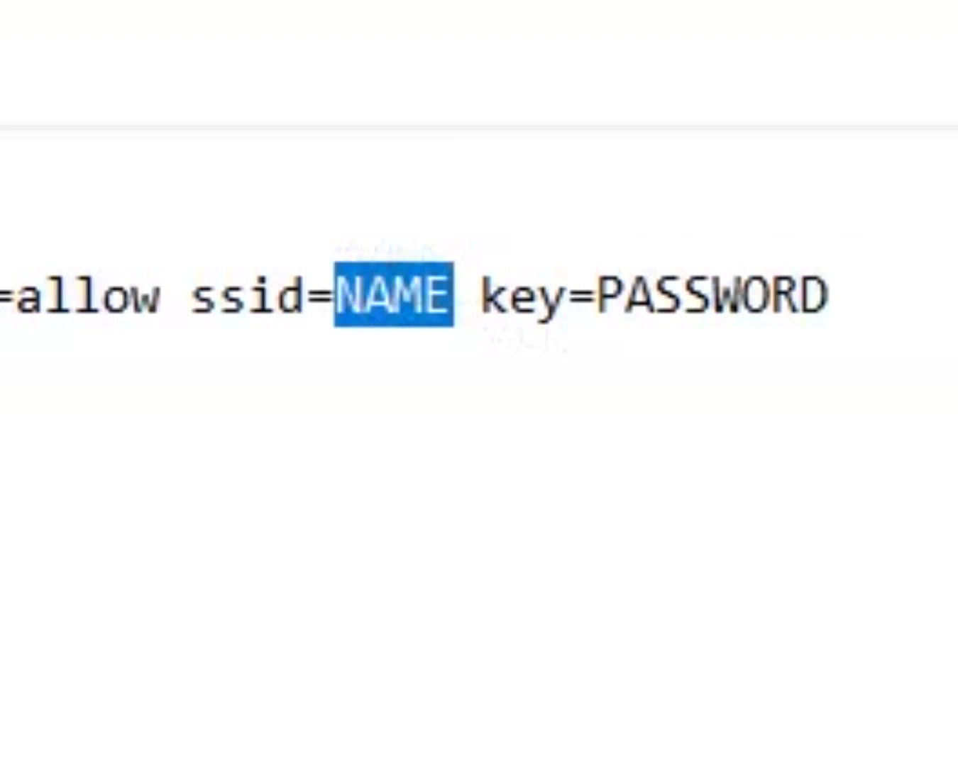
{"action": "type", "text": "Hotspot"}
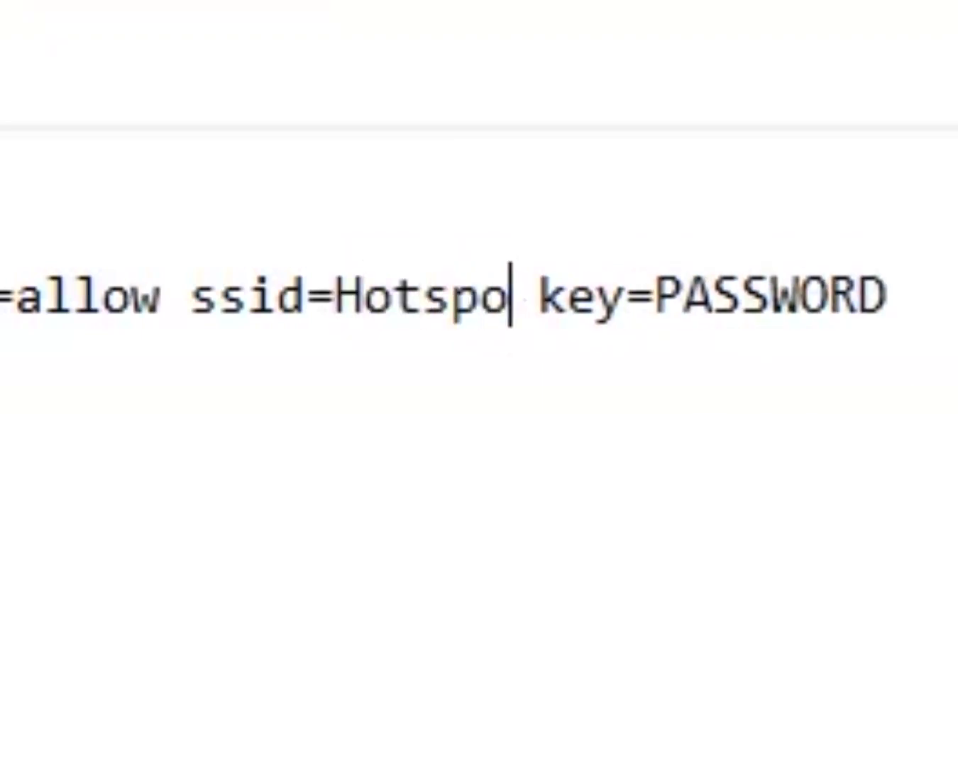
{"action": "left_click_drag", "start_coordinate": [917, 294], "coordinate": [686, 294]}
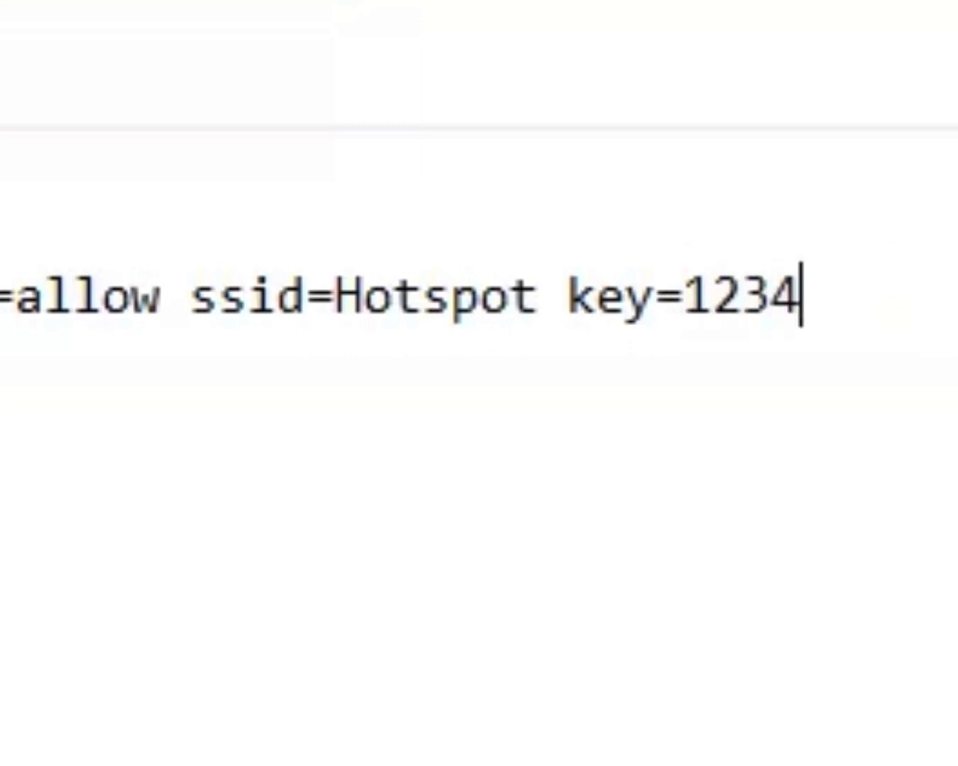
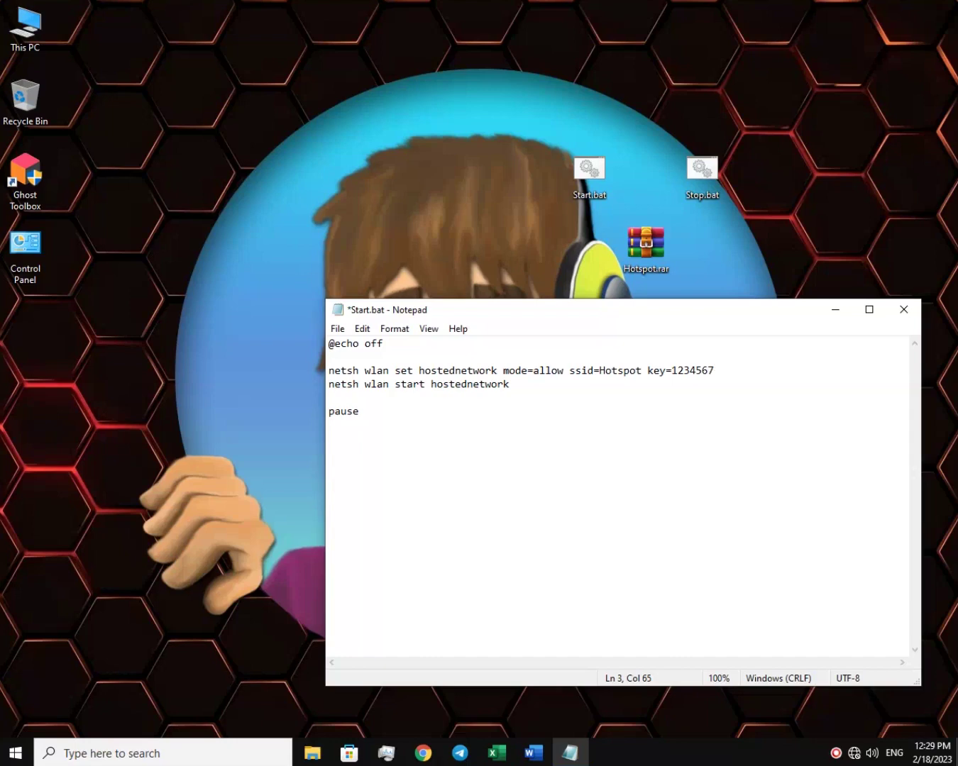
Step: Save the edited Start.bat and close Notepad
{"action": "key", "text": "ctrl+s"}
{"action": "key", "text": "ctrl+a"}
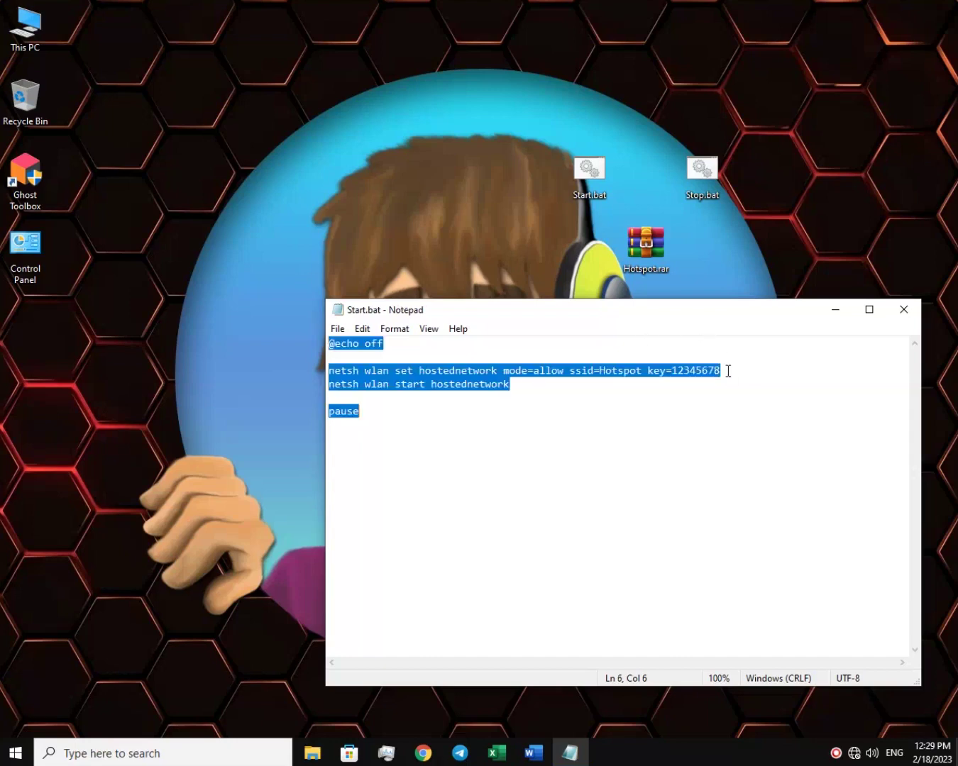
{"action": "left_click", "coordinate": [770, 360]}
{"action": "left_click", "coordinate": [337, 329]}
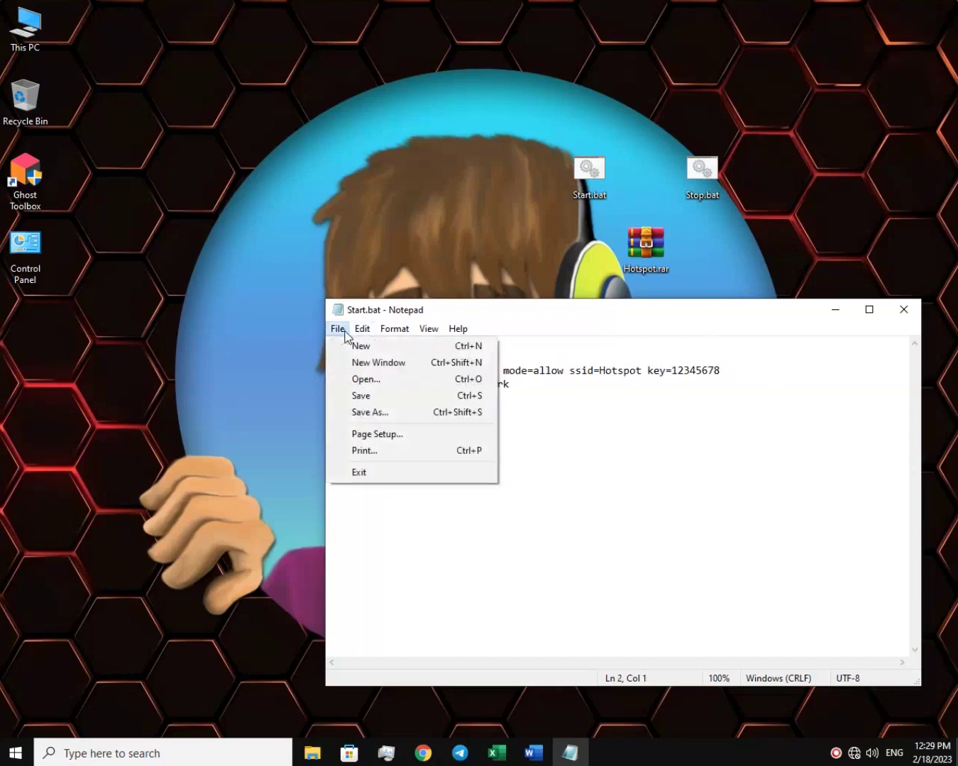
{"action": "left_click", "coordinate": [363, 394]}
{"action": "left_click", "coordinate": [801, 414]}
{"action": "left_click", "coordinate": [919, 310]}
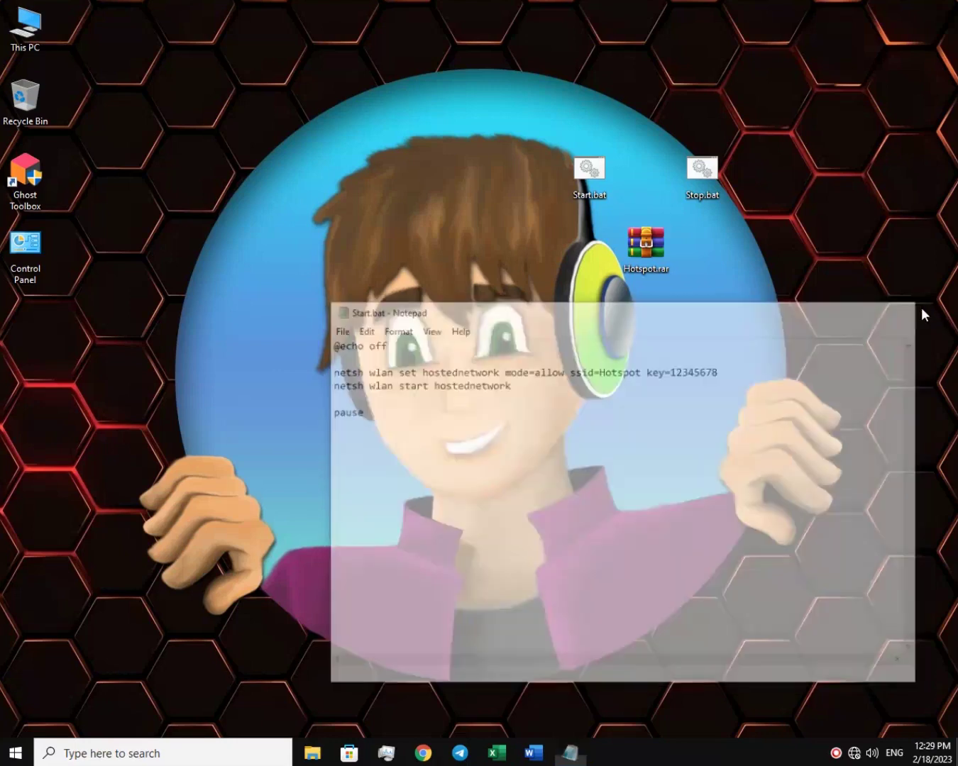
{"action": "left_click_drag", "start_coordinate": [636, 108], "coordinate": [571, 198]}
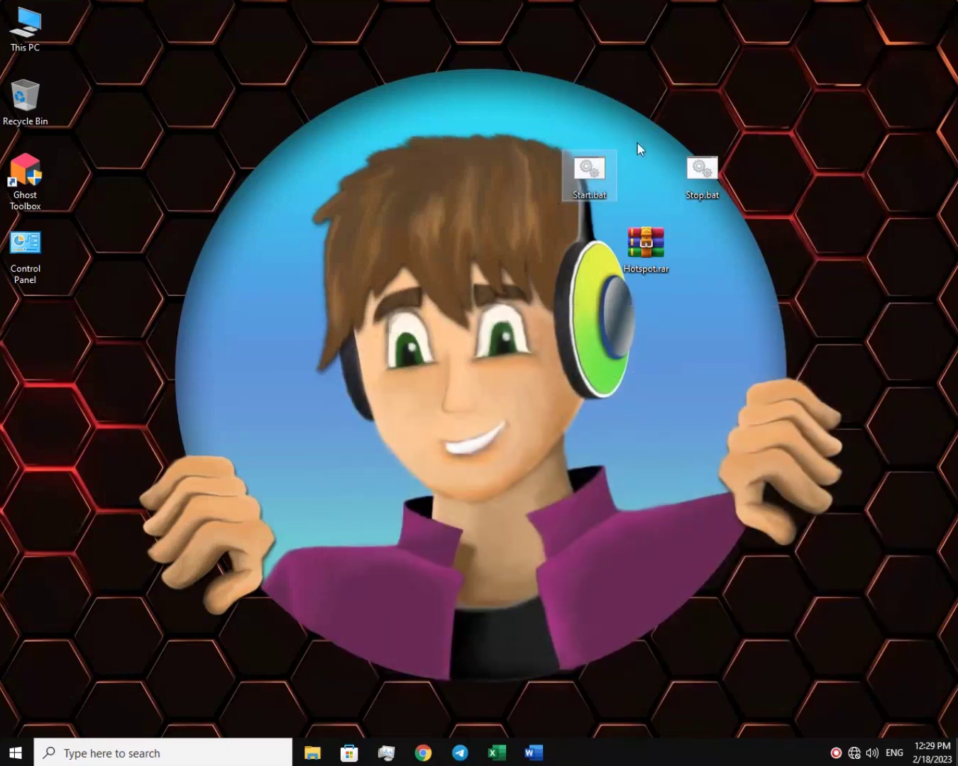
{"action": "right_click", "coordinate": [598, 179]}
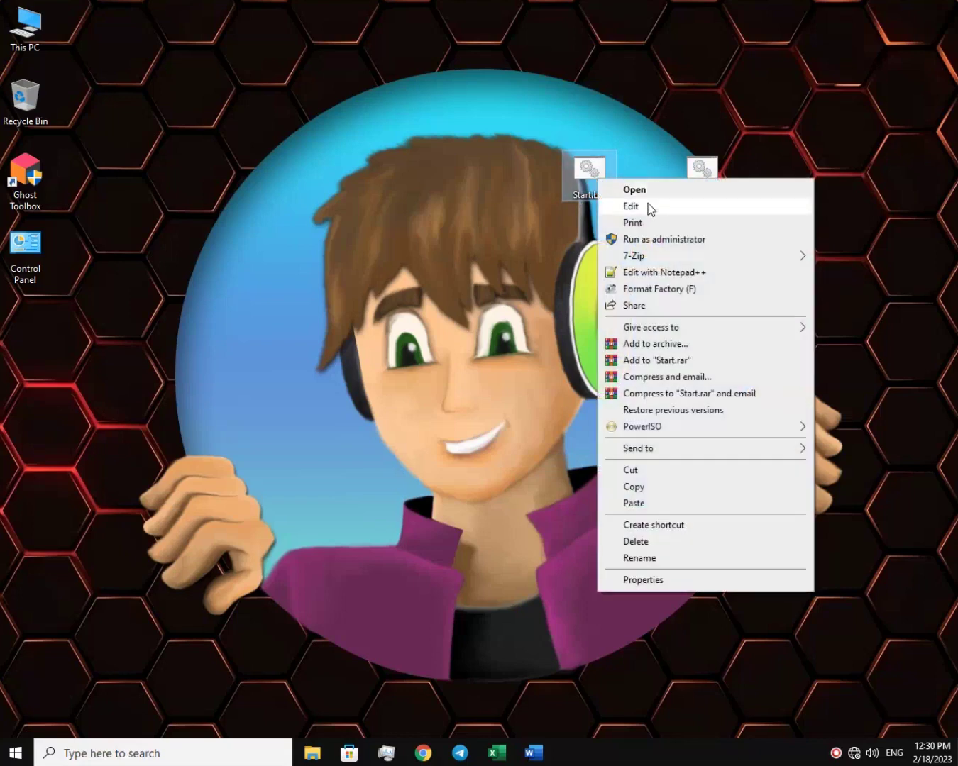
{"action": "left_click", "coordinate": [588, 192]}
{"action": "double_click", "coordinate": [588, 192]}
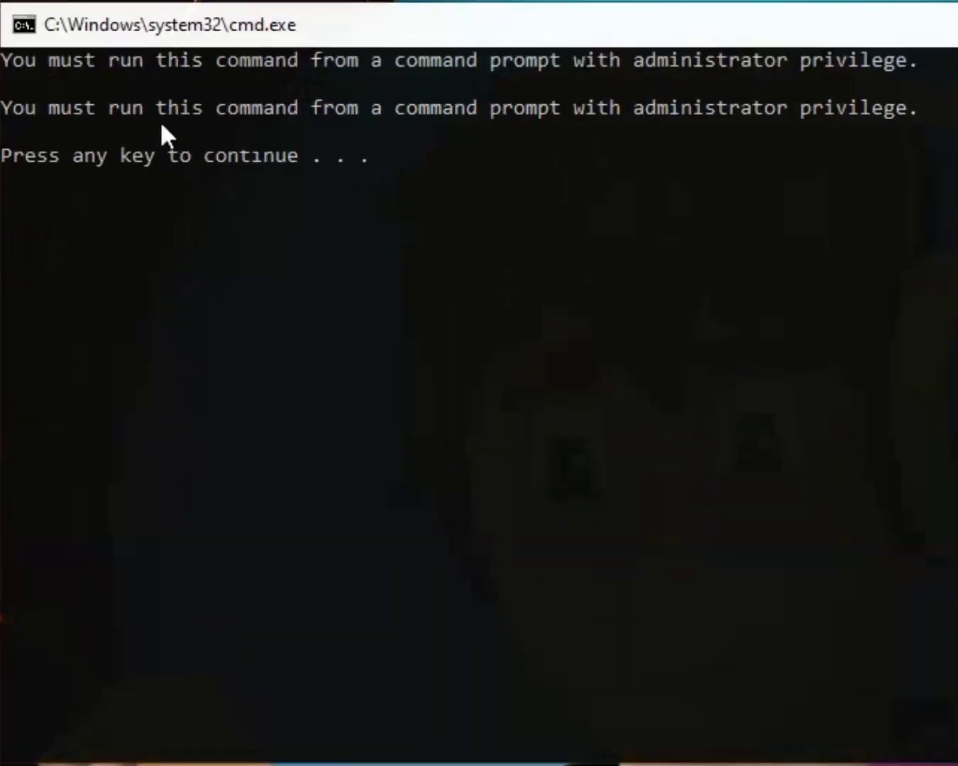
{"action": "left_click_drag", "start_coordinate": [388, 188], "coordinate": [488, 250]}
{"action": "left_click", "coordinate": [826, 179]}
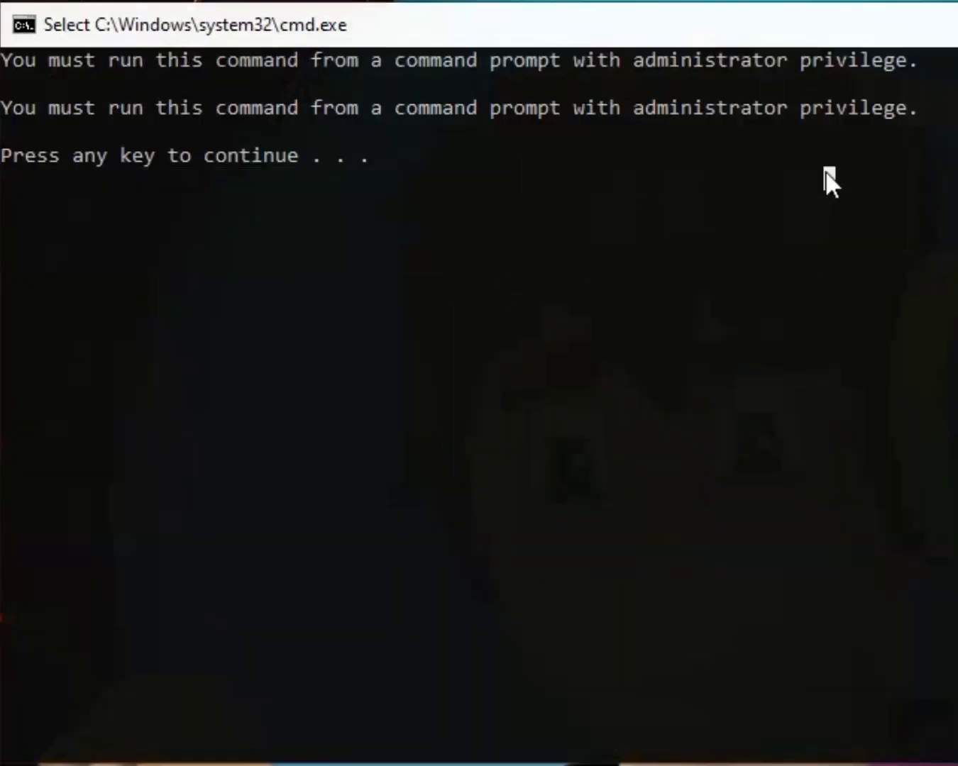
{"action": "key", "text": "Escape"}
Step: Run Start.bat as administrator and review the hosted network messages
{"action": "left_click", "coordinate": [839, 126]}
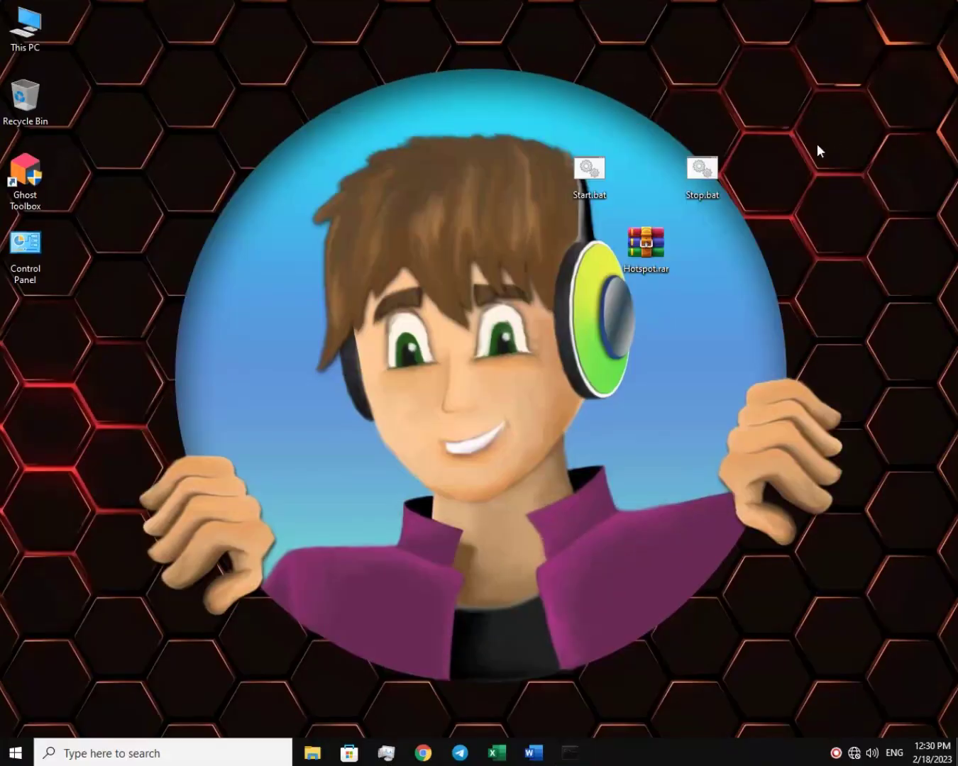
{"action": "right_click", "coordinate": [585, 188]}
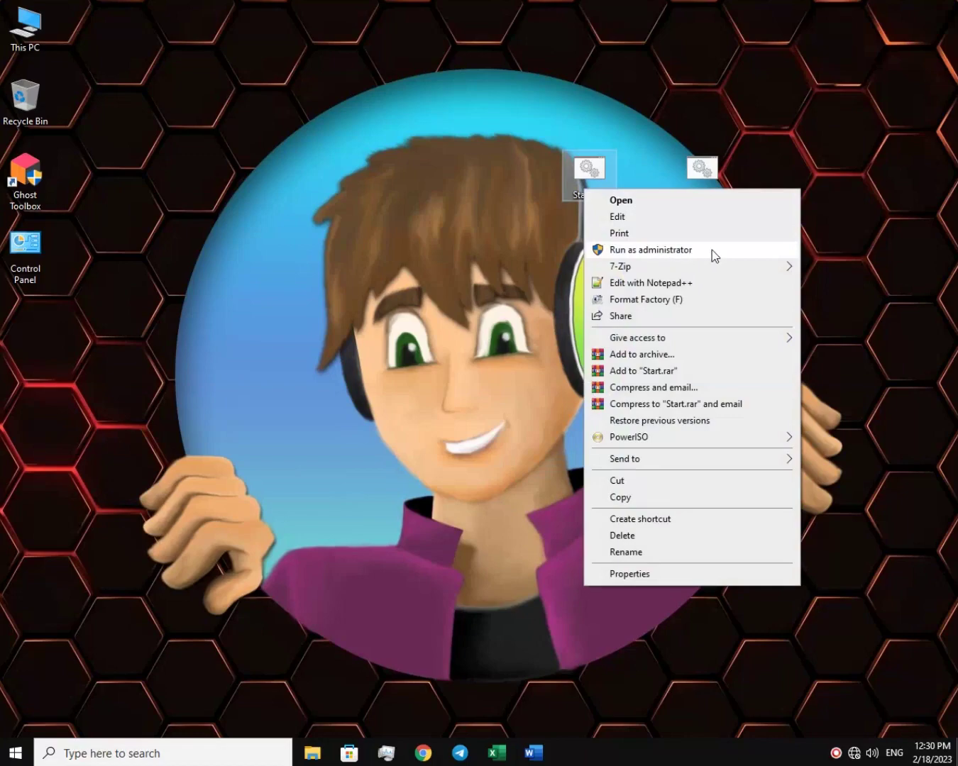
{"action": "left_click", "coordinate": [712, 251]}
{"action": "left_click_drag", "start_coordinate": [417, 294], "coordinate": [305, 214]}
{"action": "left_click", "coordinate": [858, 146]}
Step: Run Stop.bat as administrator, then dismiss its console
{"action": "right_click", "coordinate": [715, 165]}
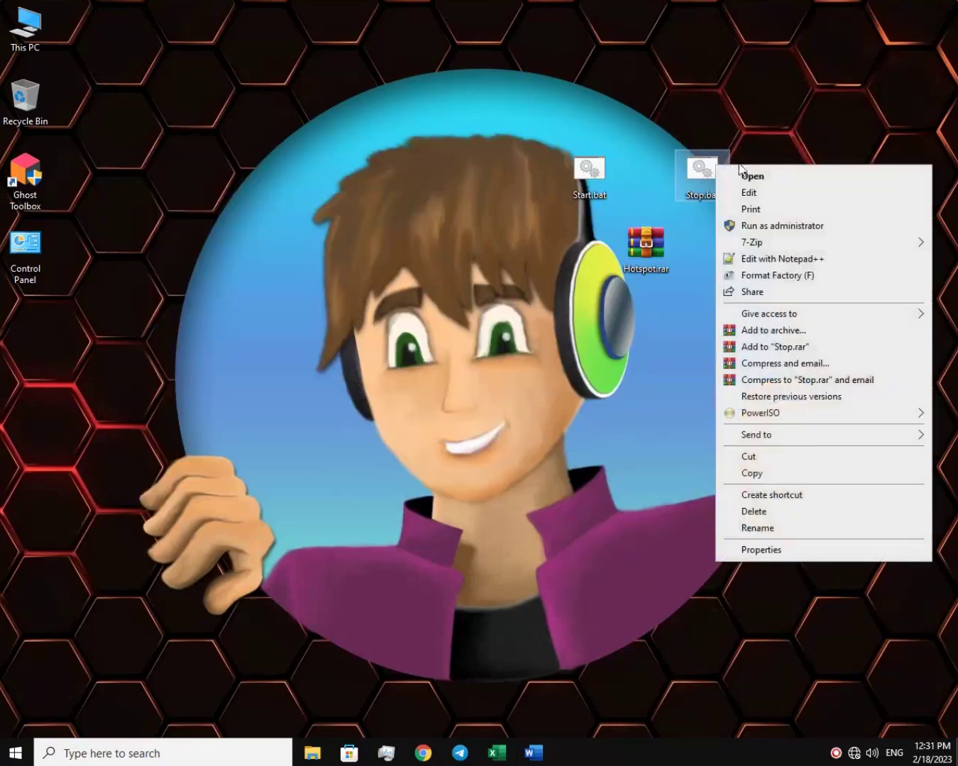
{"action": "left_click", "coordinate": [808, 226]}
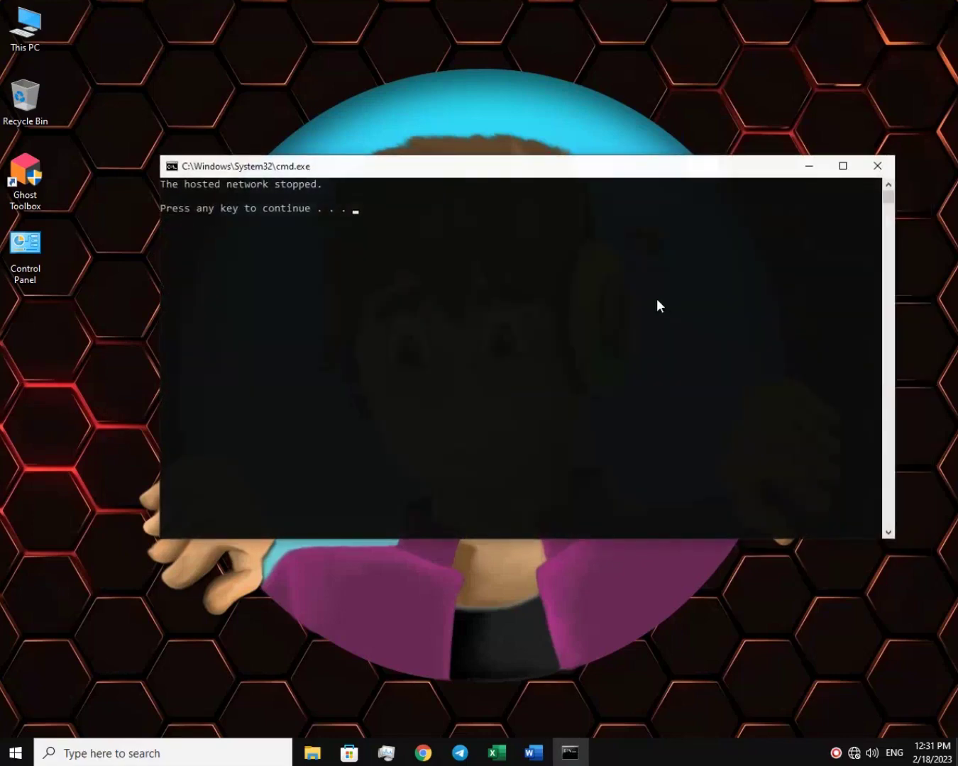
{"action": "left_click", "coordinate": [325, 207]}
{"action": "key", "text": "Escape"}
{"action": "key", "text": "Return"}
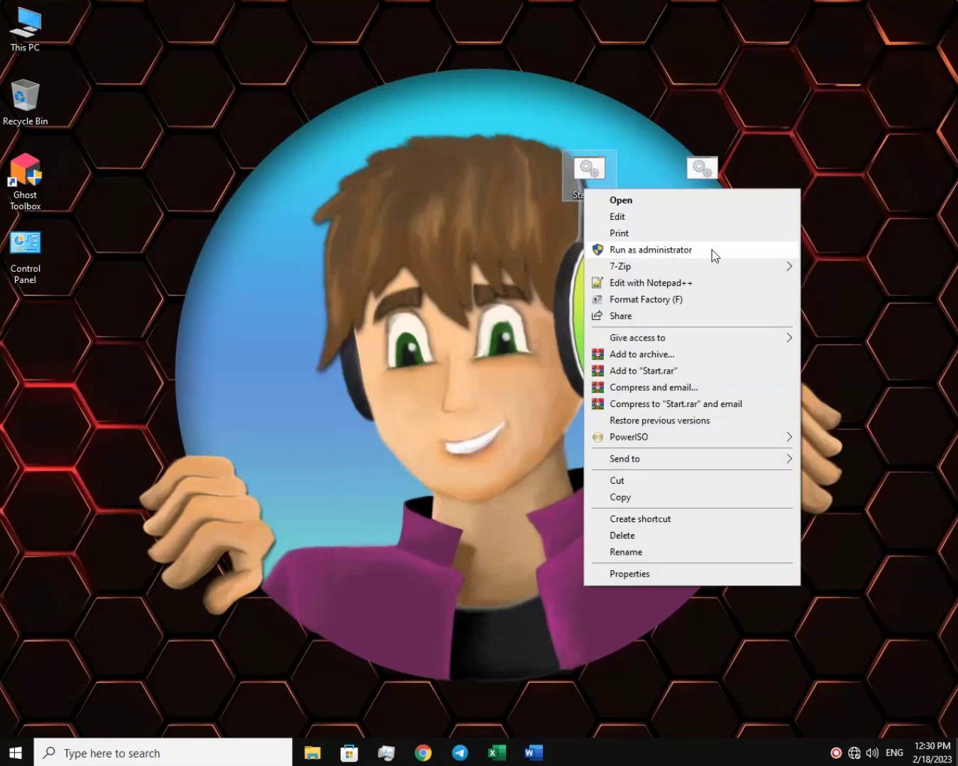
Step: Run Start.bat as administrator and review the netsh status output
{"action": "left_click", "coordinate": [712, 250]}
{"action": "left_click_drag", "start_coordinate": [163, 212], "coordinate": [374, 193]}
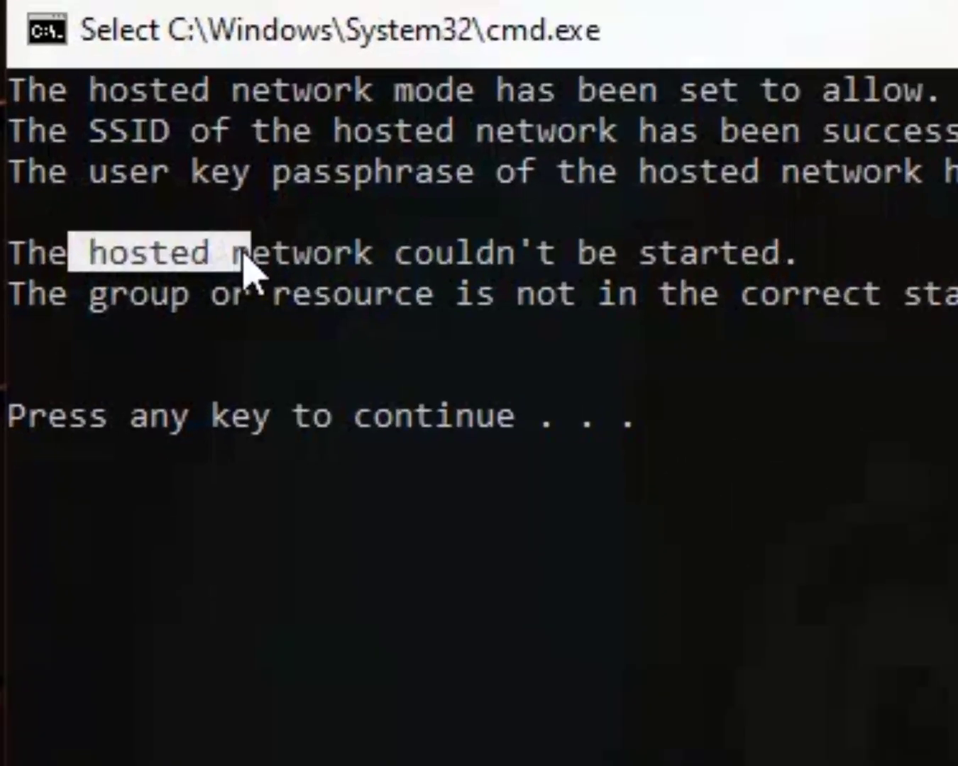
{"action": "left_click", "coordinate": [870, 253]}
{"action": "left_click", "coordinate": [816, 252]}
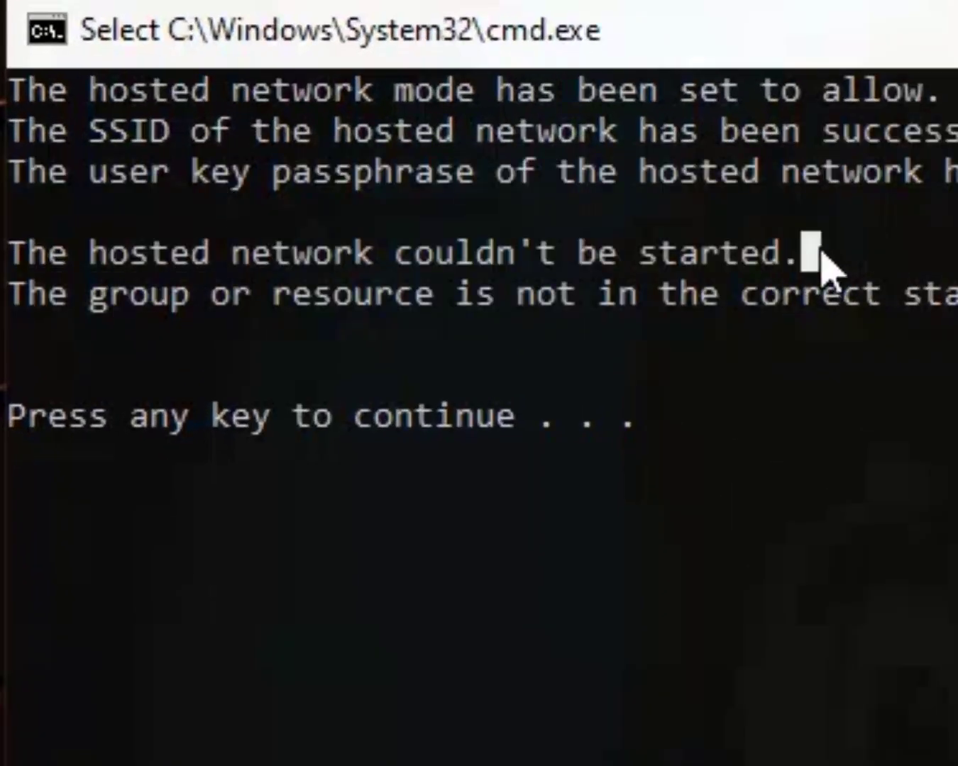
{"action": "key", "text": "Escape"}
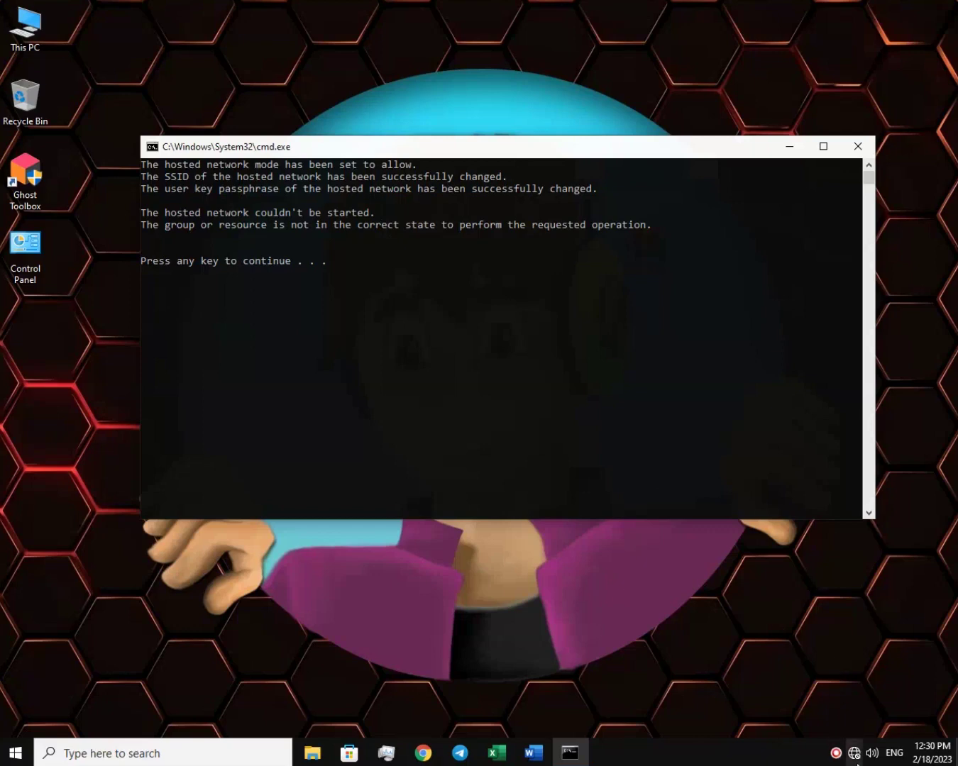
Step: Check the tray network flyout, then move the console down to reveal the desktop files
{"action": "left_click", "coordinate": [853, 753]}
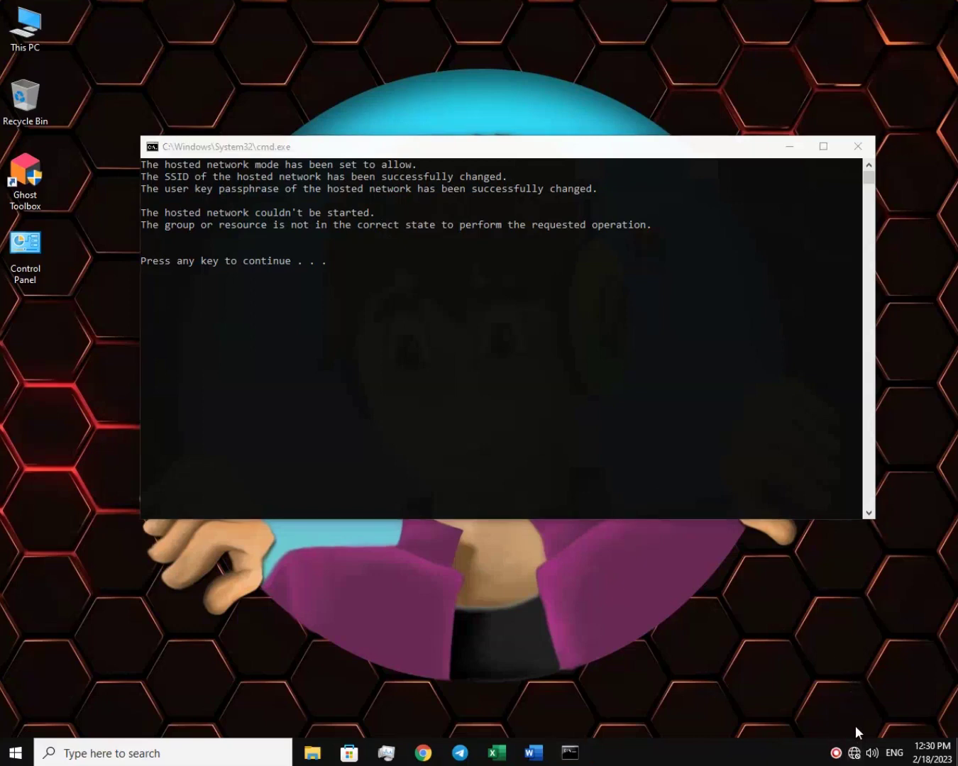
{"action": "left_click", "coordinate": [854, 753]}
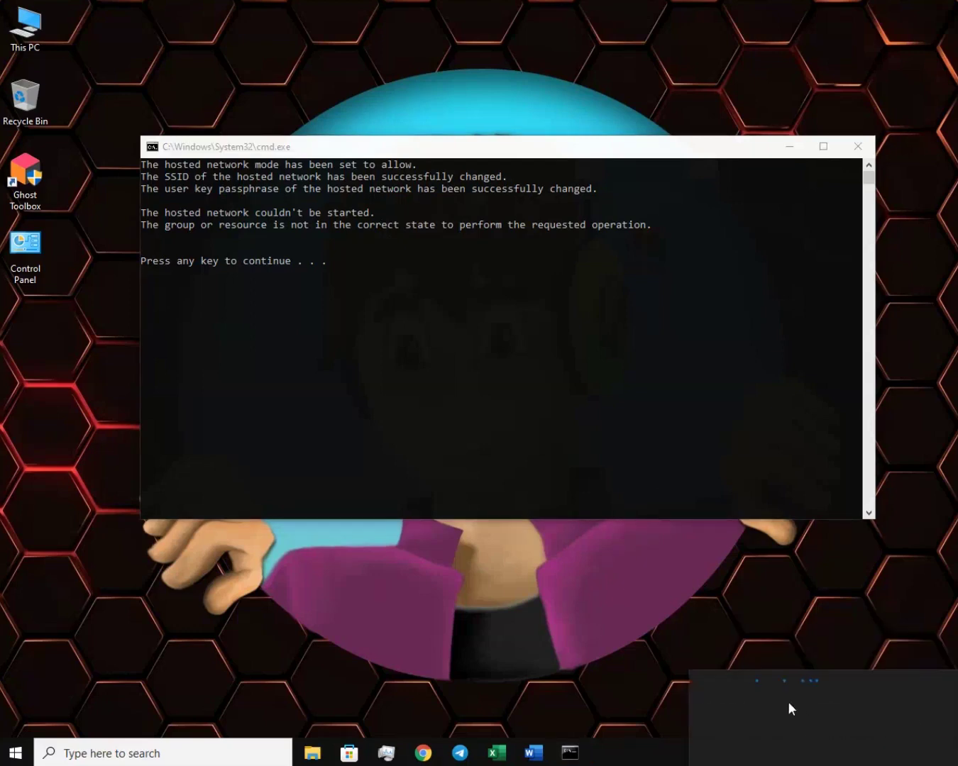
{"action": "left_click", "coordinate": [780, 614]}
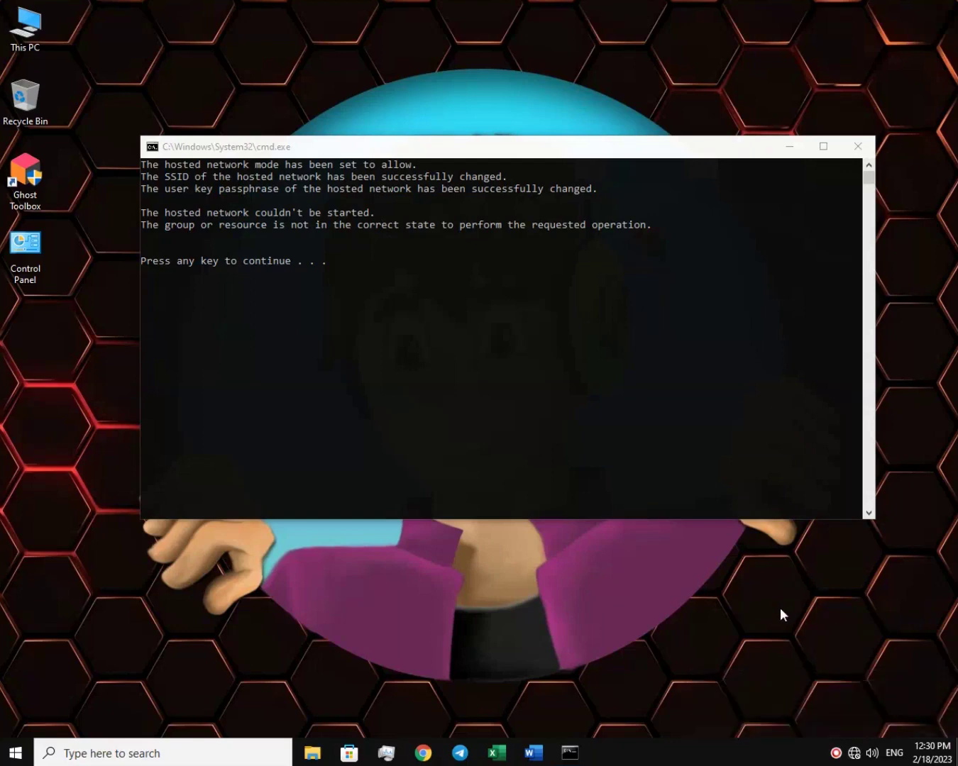
{"action": "left_click", "coordinate": [854, 753]}
{"action": "left_click", "coordinate": [466, 348]}
{"action": "left_click_drag", "start_coordinate": [469, 152], "coordinate": [475, 322]}
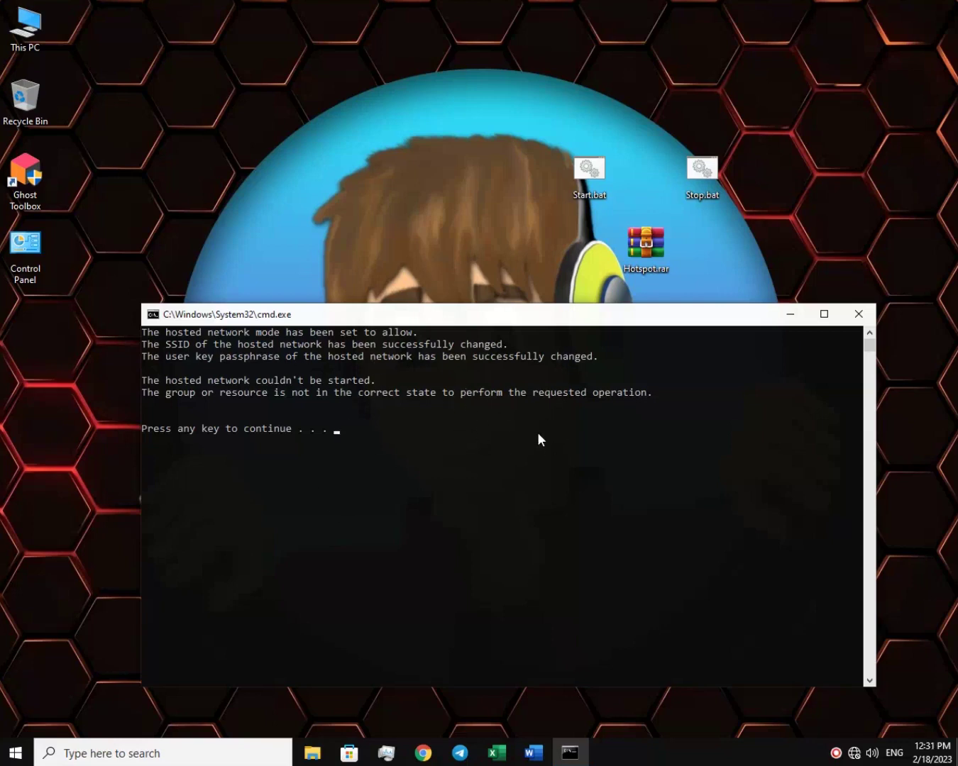
Step: Close the Command Prompt window and open the system tray network flyout
{"action": "left_click", "coordinate": [859, 314]}
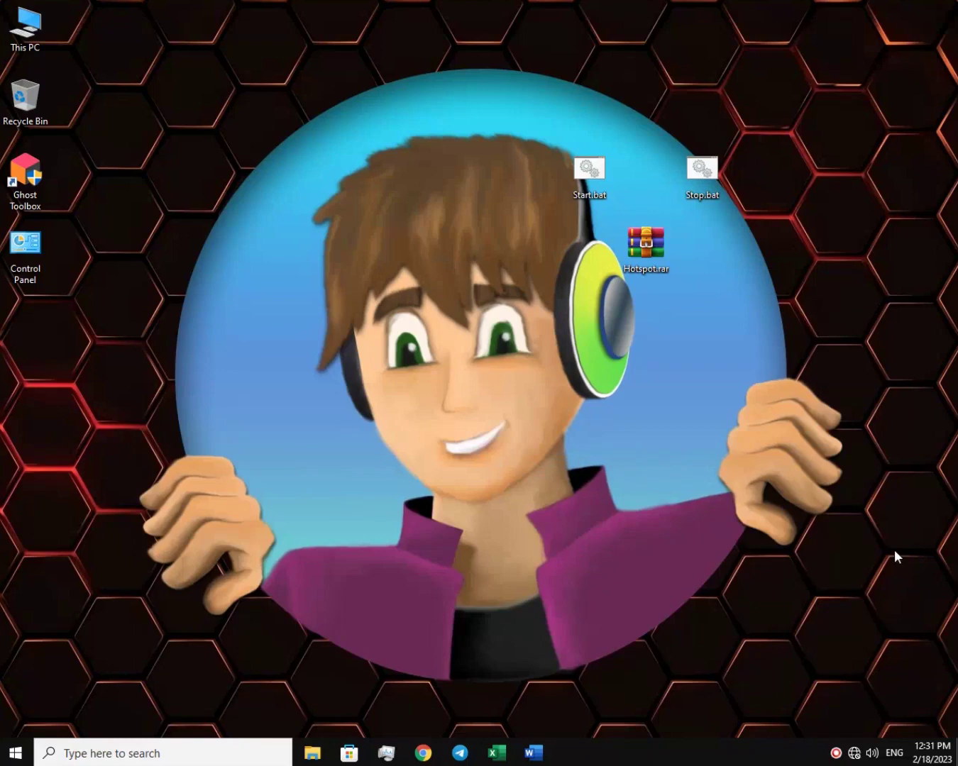
{"action": "left_click", "coordinate": [855, 756]}
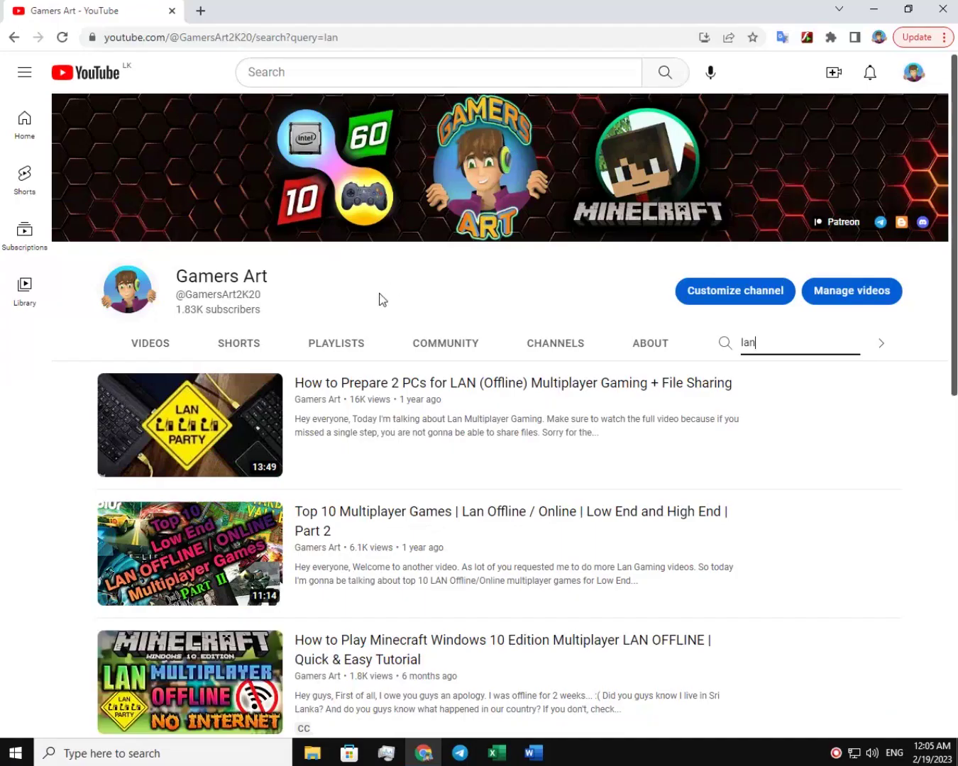
Step: Open the LAN multiplayer gaming video from the channel search results
{"action": "mouse_move", "coordinate": [148, 471]}
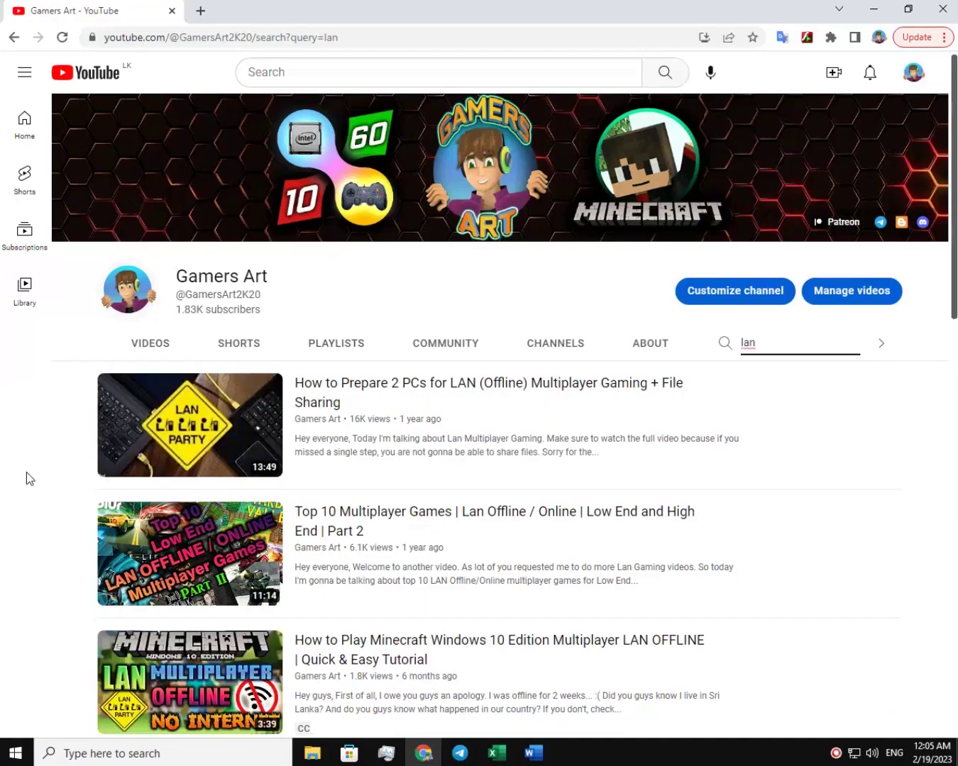
{"action": "mouse_move", "coordinate": [391, 400]}
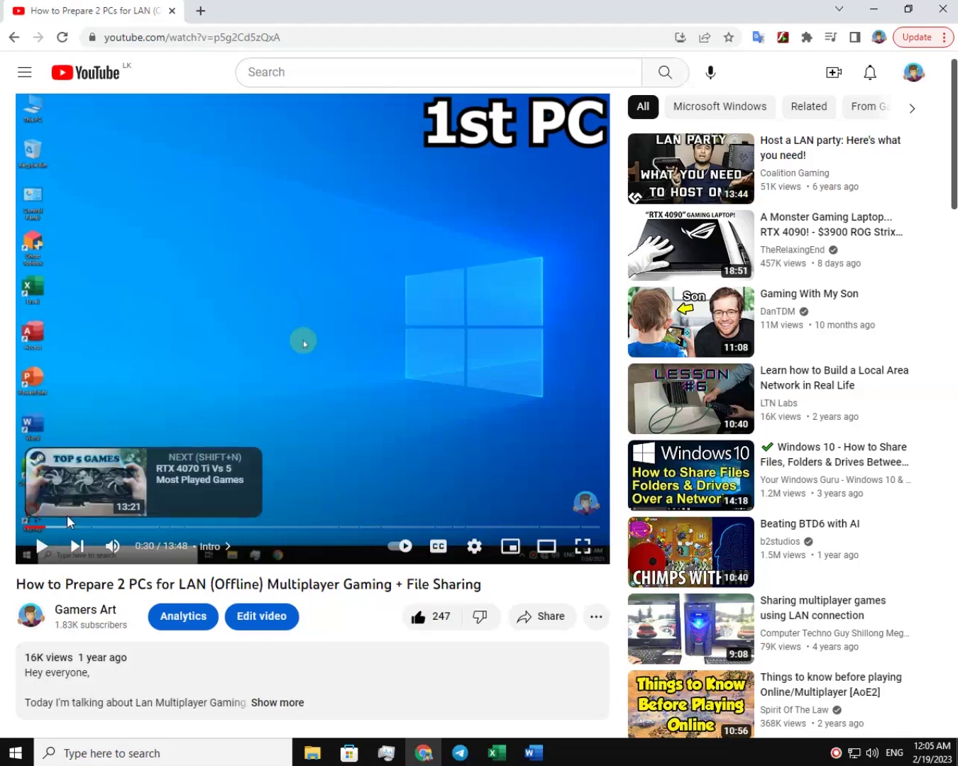
{"action": "left_click", "coordinate": [88, 526]}
Step: Scrub the video to 3:30, in its Test Settings chapter
{"action": "left_click_drag", "start_coordinate": [60, 539], "coordinate": [88, 551]}
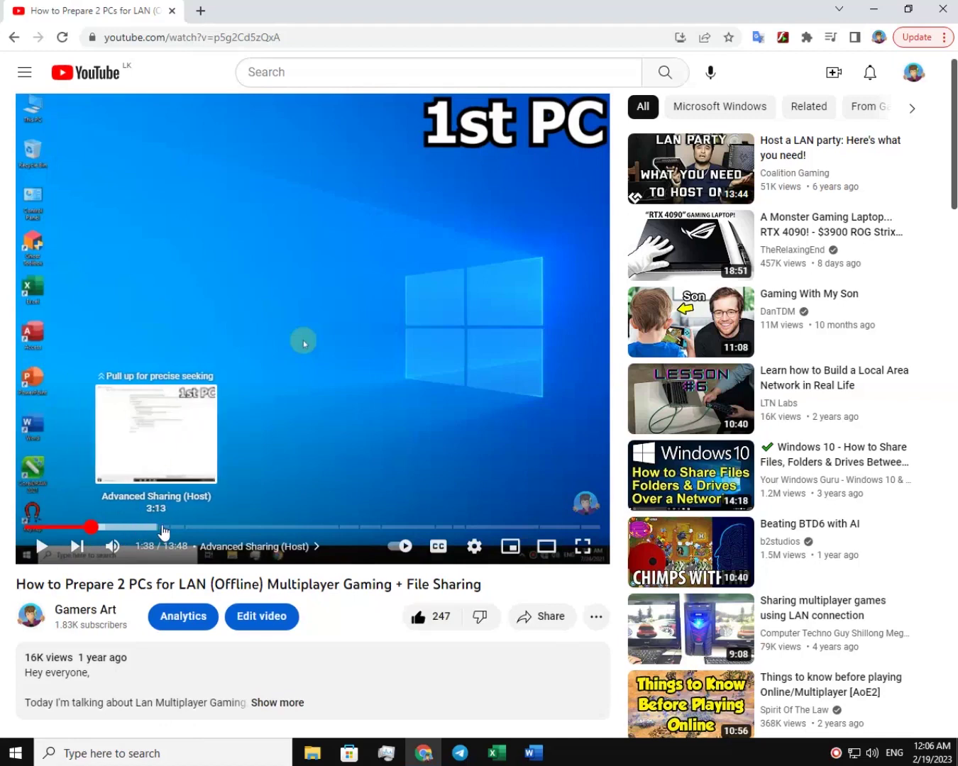
{"action": "left_click", "coordinate": [165, 527]}
{"action": "left_click_drag", "start_coordinate": [167, 530], "coordinate": [203, 528]}
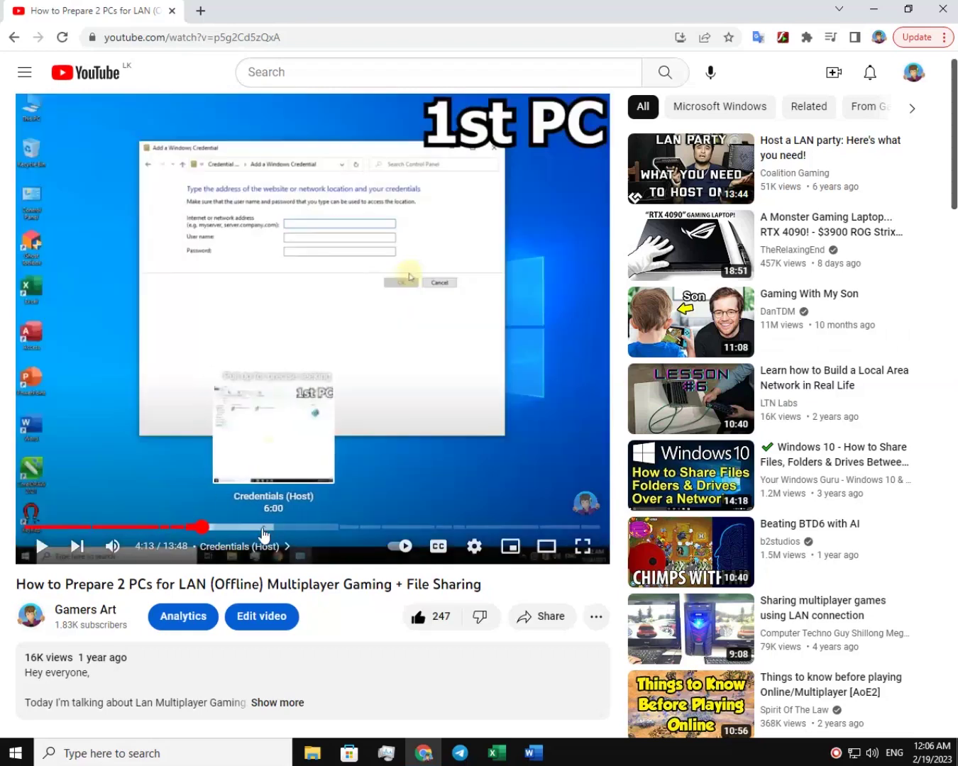
{"action": "left_click", "coordinate": [171, 527]}
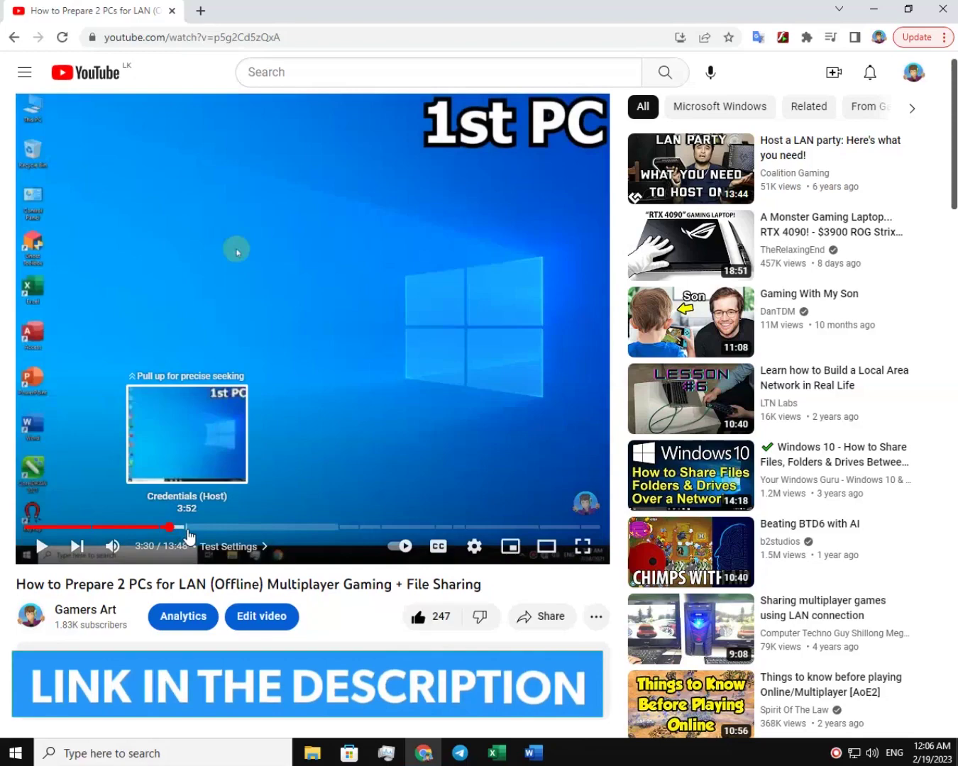